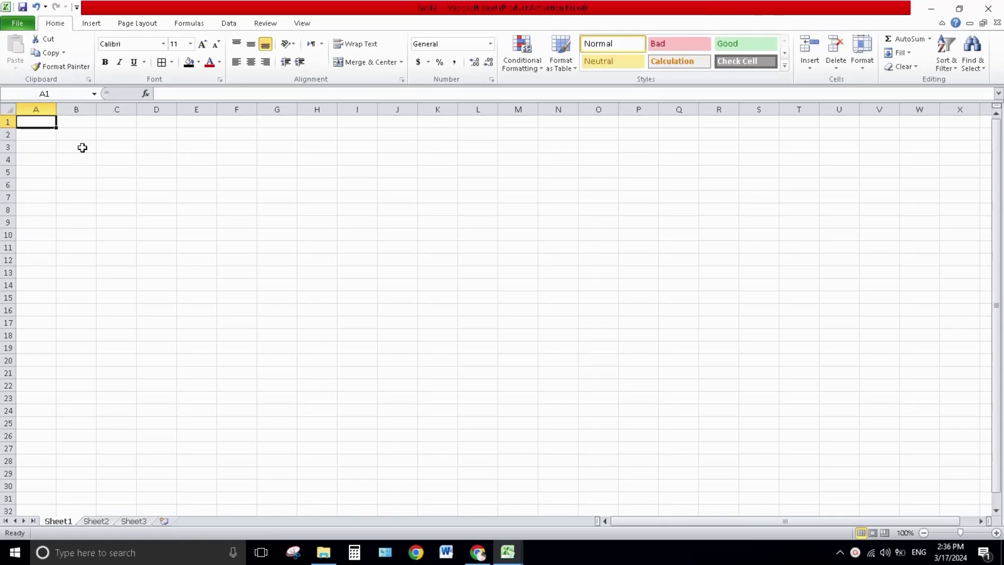
Enter the title 'Age calculator' in cell A1.
{"action": "double_click", "coordinate": [23, 122]}
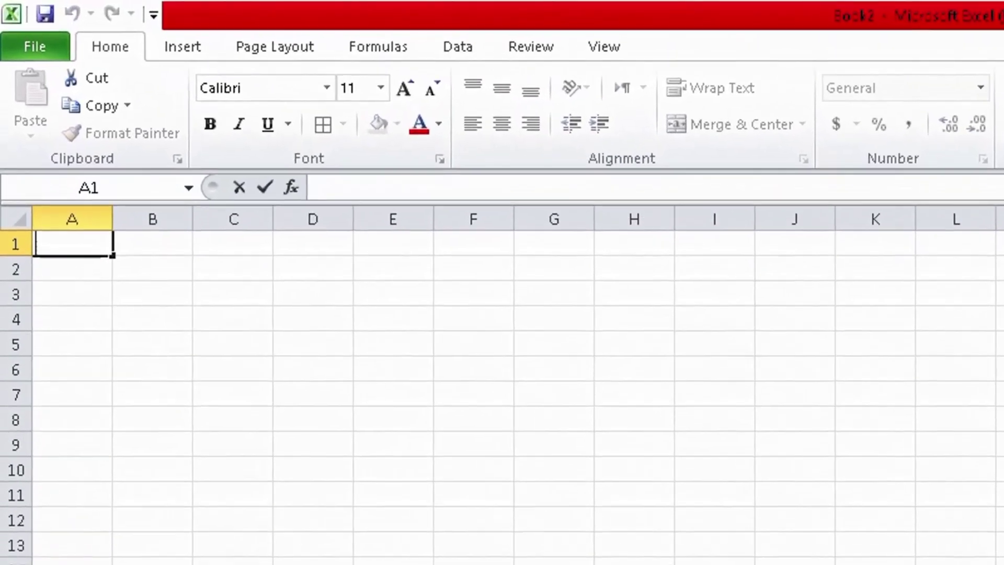
{"action": "type", "text": "Age "}
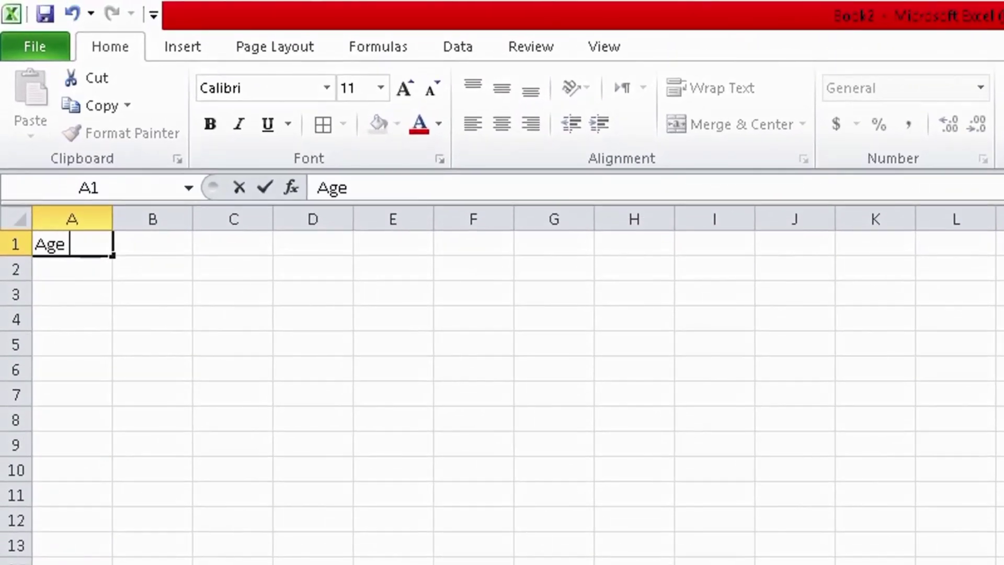
{"action": "type", "text": "calculator"}
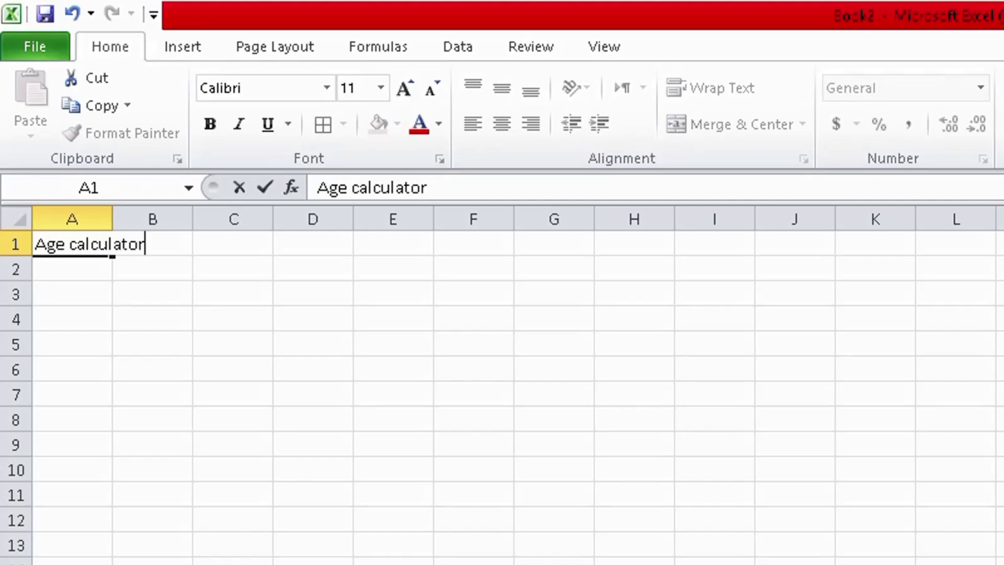
{"action": "key", "text": "Return"}
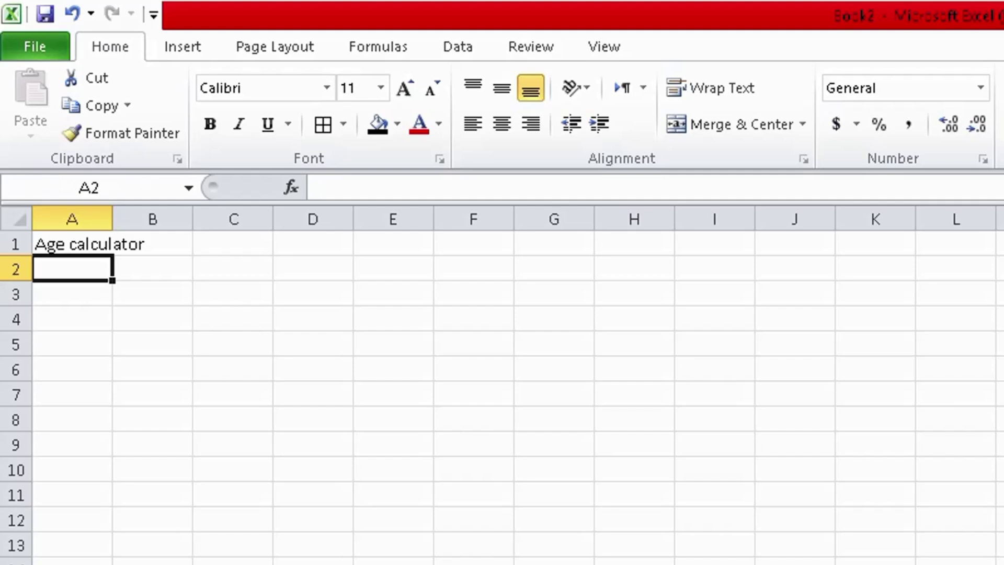
Type the headings S.no, Names and Date of birth across A2 to C2.
{"action": "type", "text": "s"}
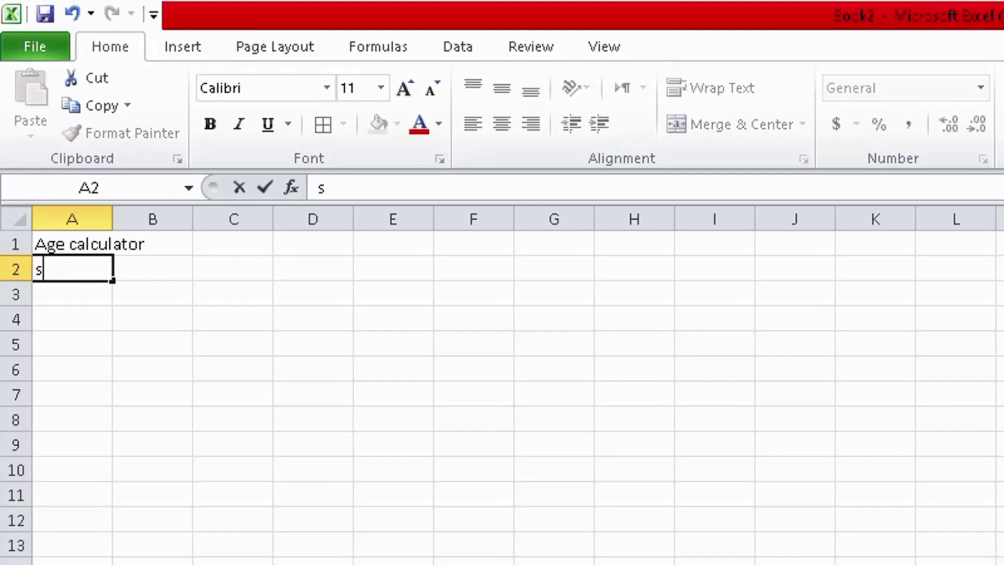
{"action": "key", "text": "BackSpace"}
{"action": "type", "text": "S.no"}
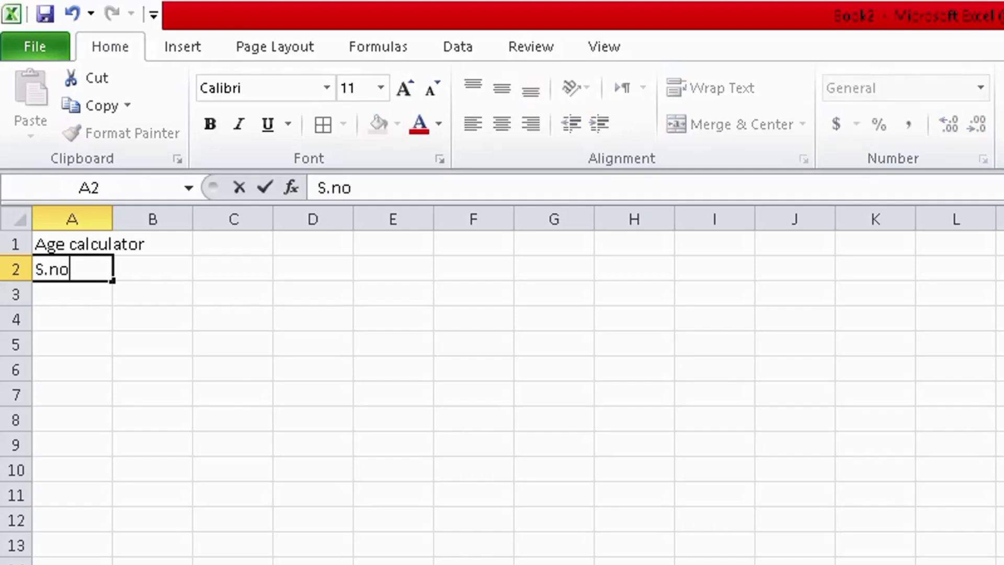
{"action": "left_click", "coordinate": [152, 269]}
{"action": "type", "text": "N"}
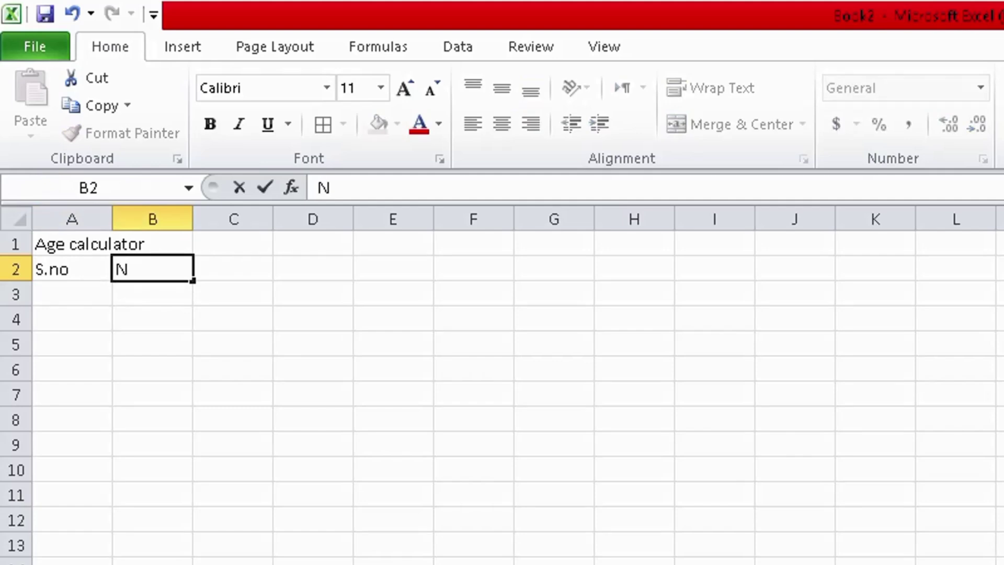
{"action": "type", "text": "ames"}
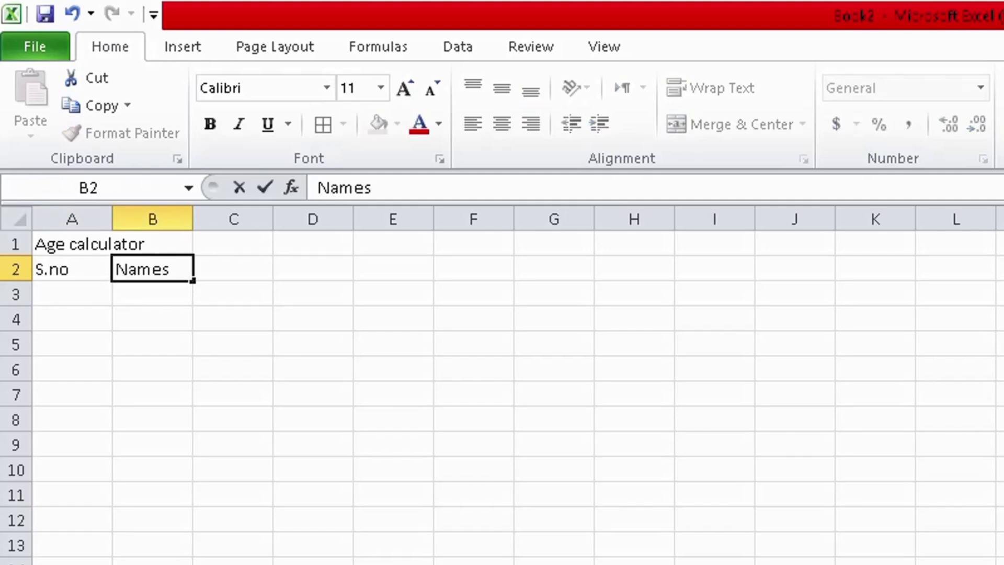
{"action": "left_click", "coordinate": [233, 268]}
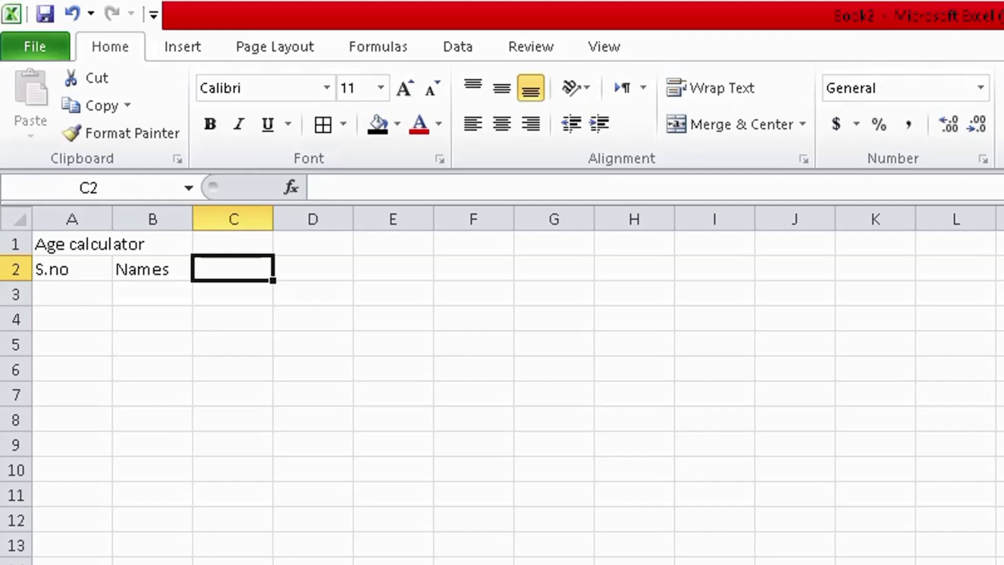
{"action": "type", "text": "D"}
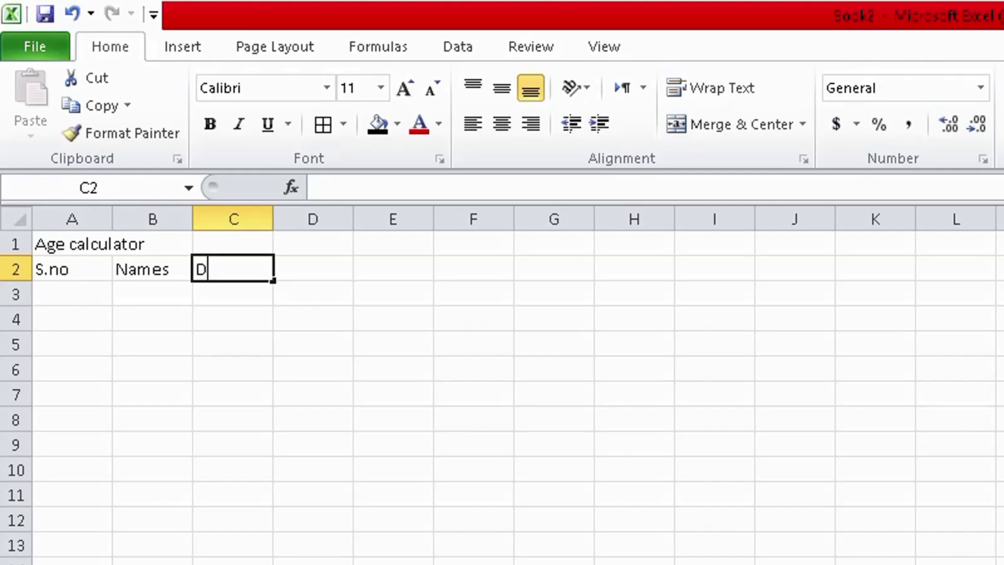
{"action": "type", "text": "a"}
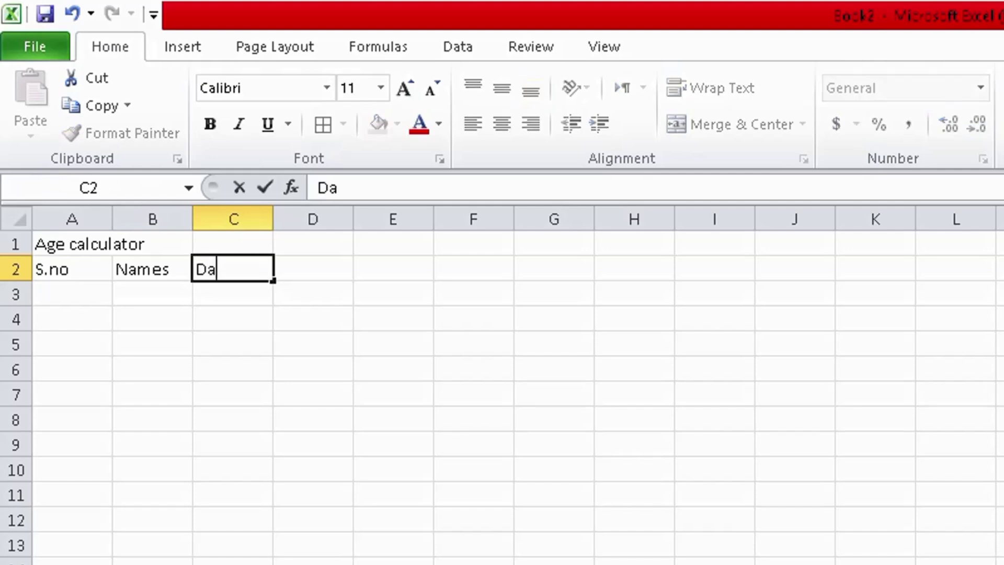
{"action": "type", "text": "te of bit"}
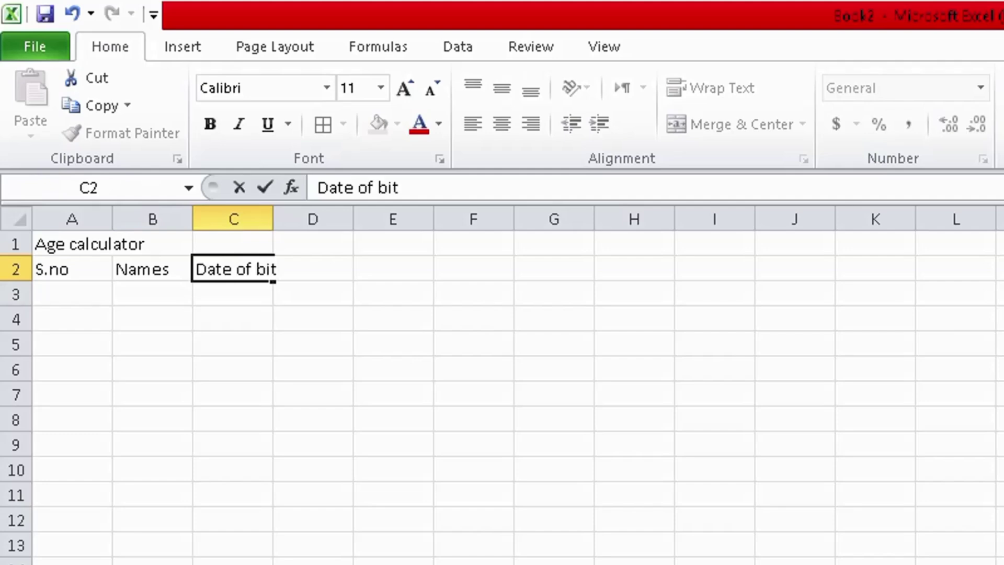
{"action": "key", "text": "BackSpace"}
Finish the Date of birth heading and enter 'details' in D2.
{"action": "type", "text": "rth"}
{"action": "key", "text": "Tab"}
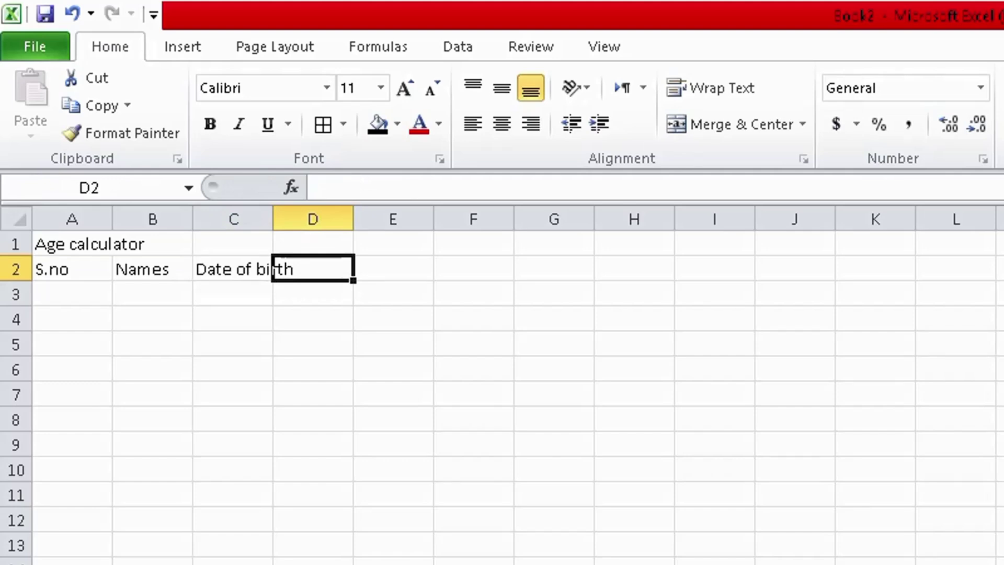
{"action": "type", "text": "d"}
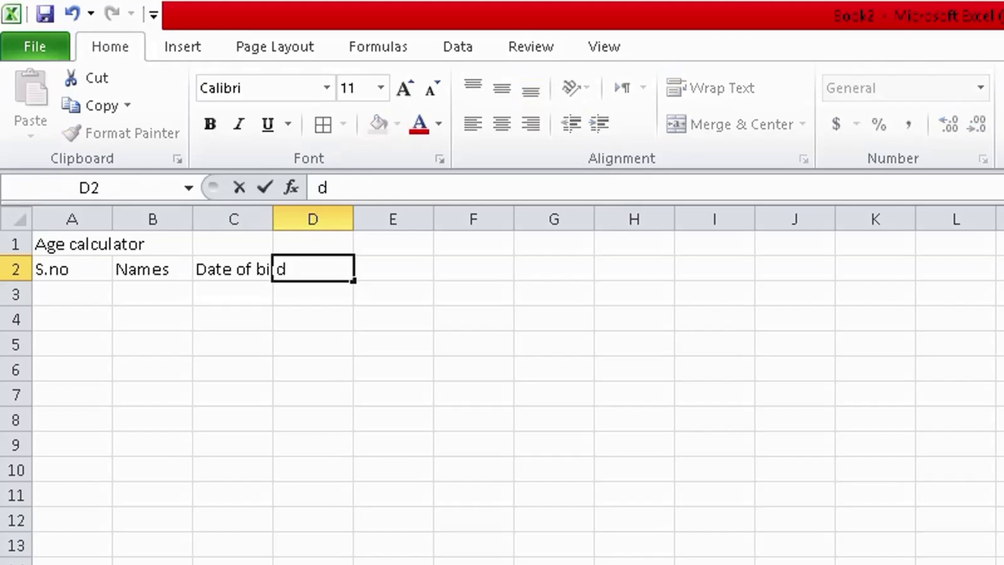
{"action": "type", "text": "etails"}
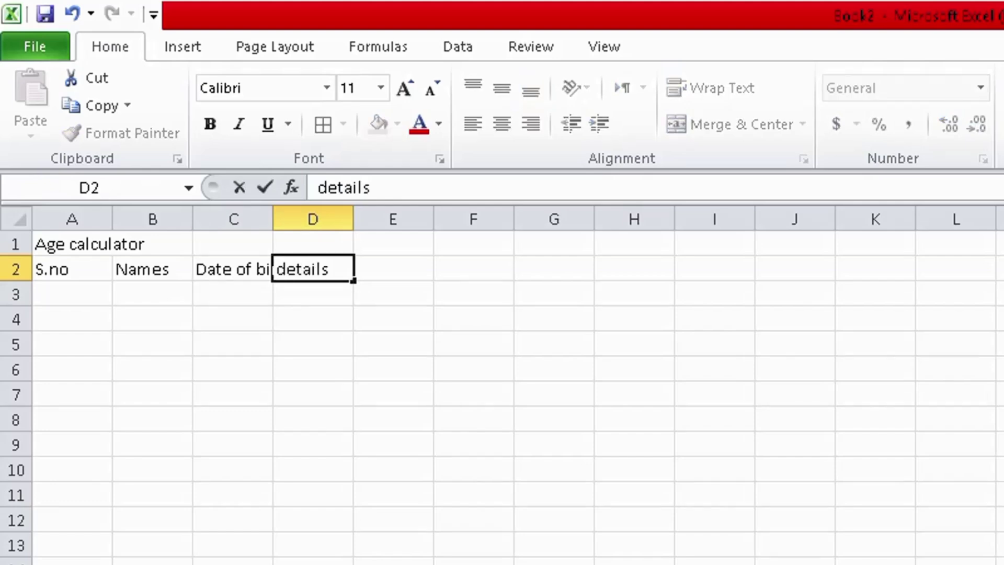
{"action": "key", "text": "Return"}
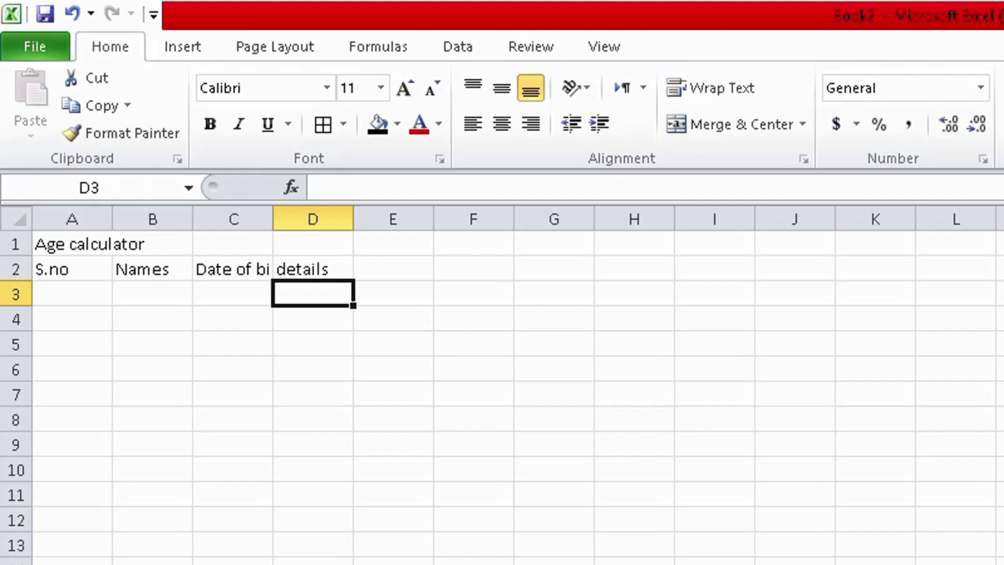
Enter the sub-headings Years, Months and Days across D3 to F3.
{"action": "type", "text": "Year"}
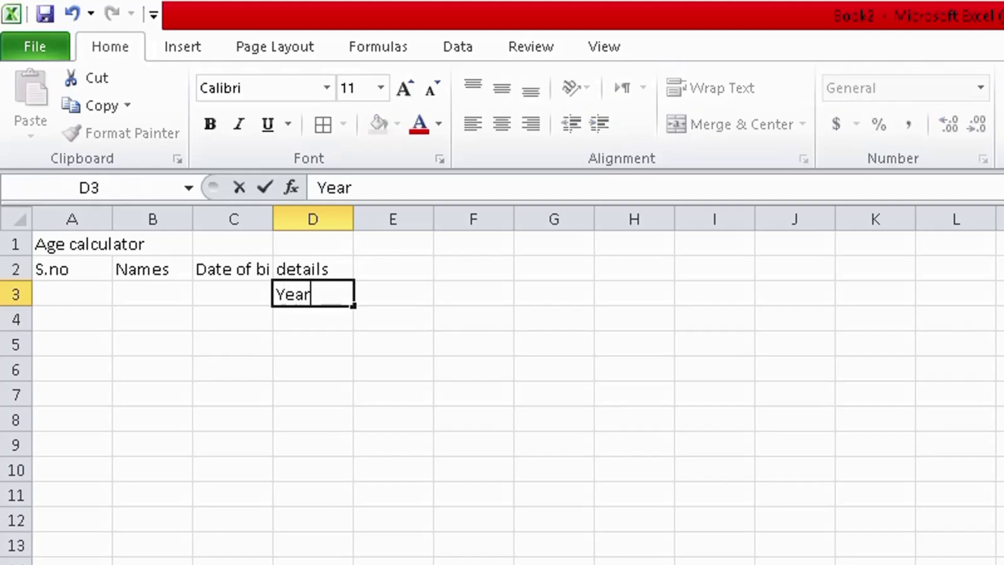
{"action": "type", "text": "s"}
{"action": "key", "text": "Tab"}
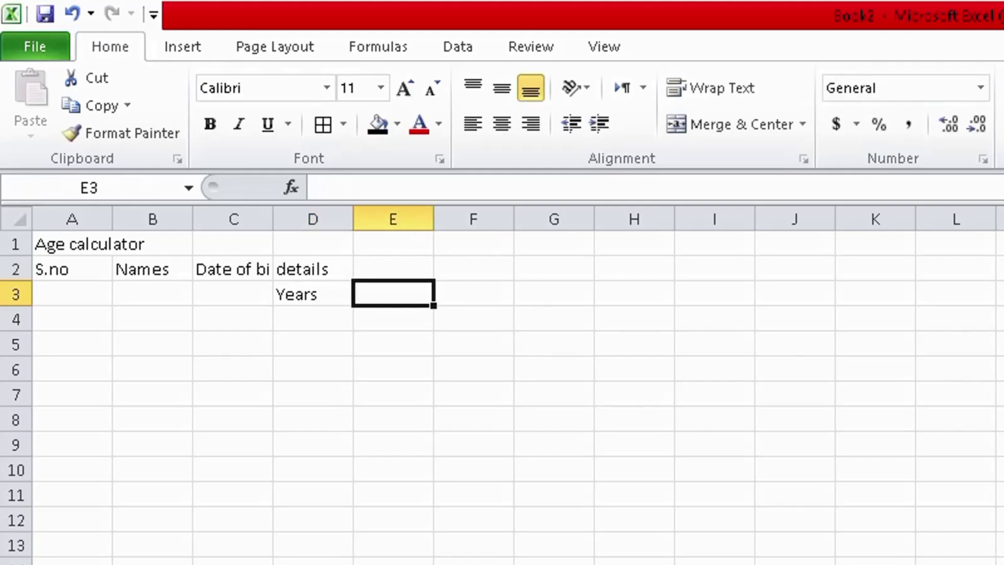
{"action": "type", "text": "m"}
{"action": "key", "text": "BackSpace"}
{"action": "type", "text": "Moha"}
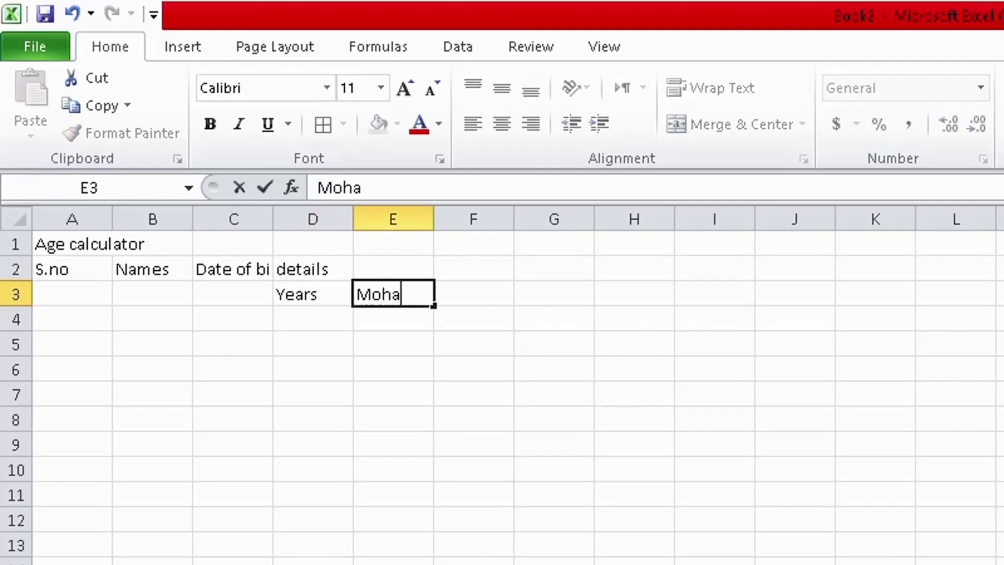
{"action": "key", "text": "BackSpace"}
{"action": "key", "text": "BackSpace"}
{"action": "type", "text": "nt"}
{"action": "type", "text": "ths"}
{"action": "left_click", "coordinate": [473, 294]}
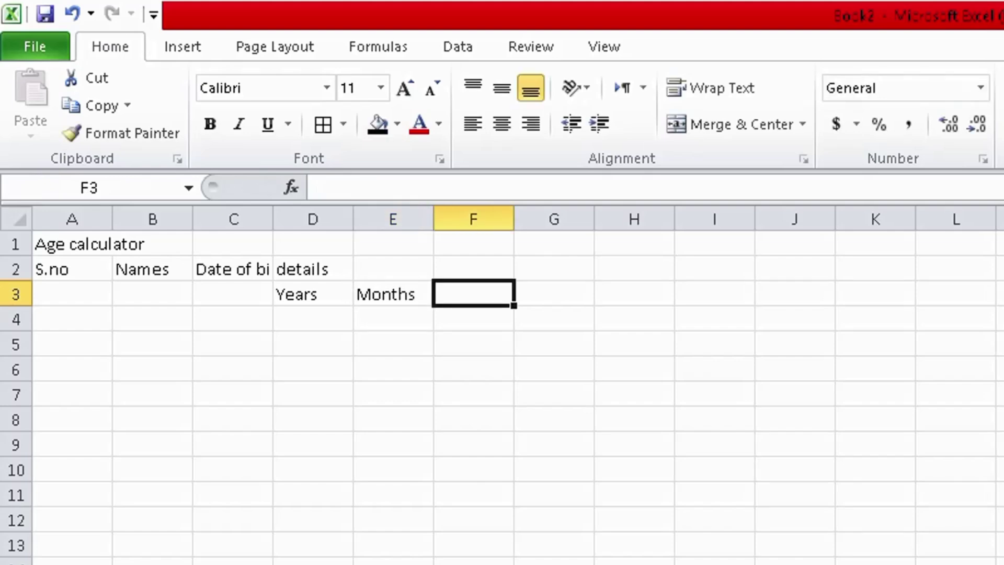
{"action": "type", "text": "Da"}
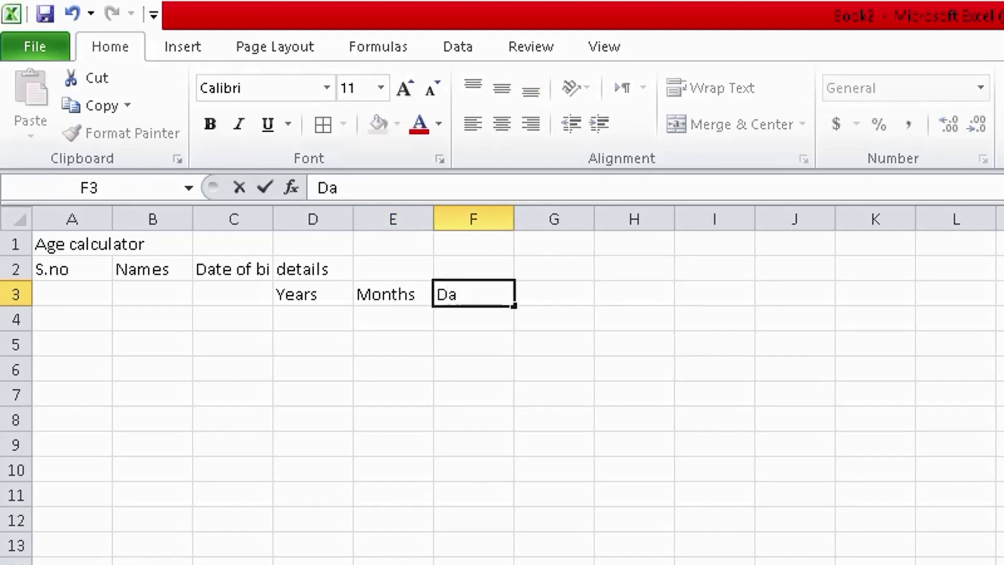
{"action": "type", "text": "ys"}
{"action": "key", "text": "Down"}
{"action": "key", "text": "Down"}
{"action": "key", "text": "Down"}
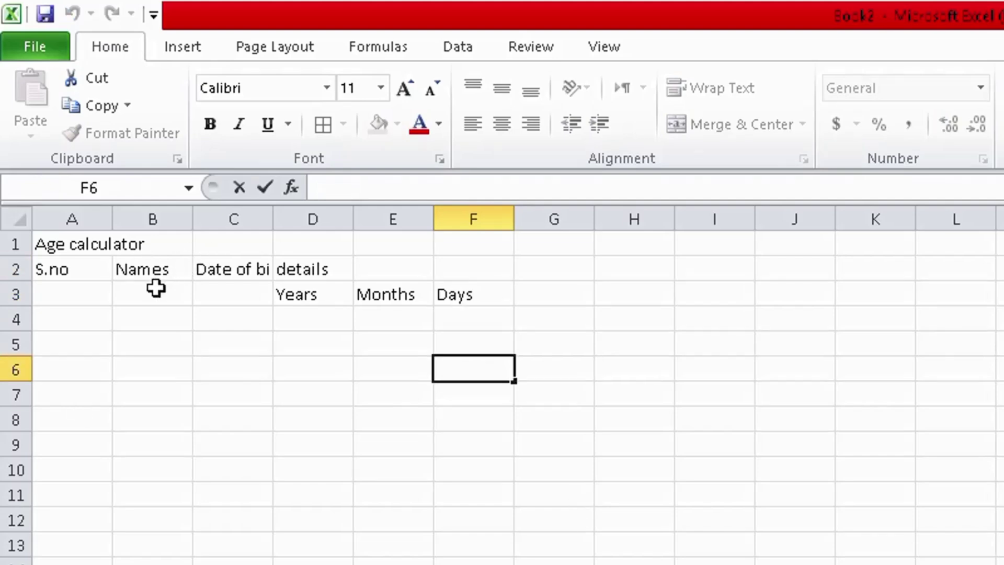
Merge and centre 'Age calculator' across A1:F1, then autofit all column widths.
{"action": "left_click_drag", "start_coordinate": [57, 244], "coordinate": [491, 234]}
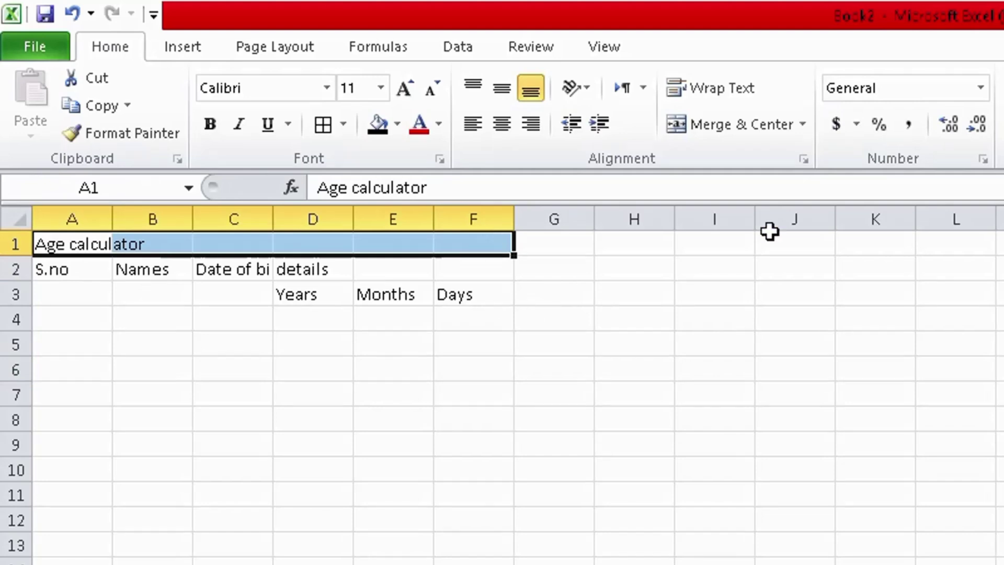
{"action": "left_click", "coordinate": [755, 131]}
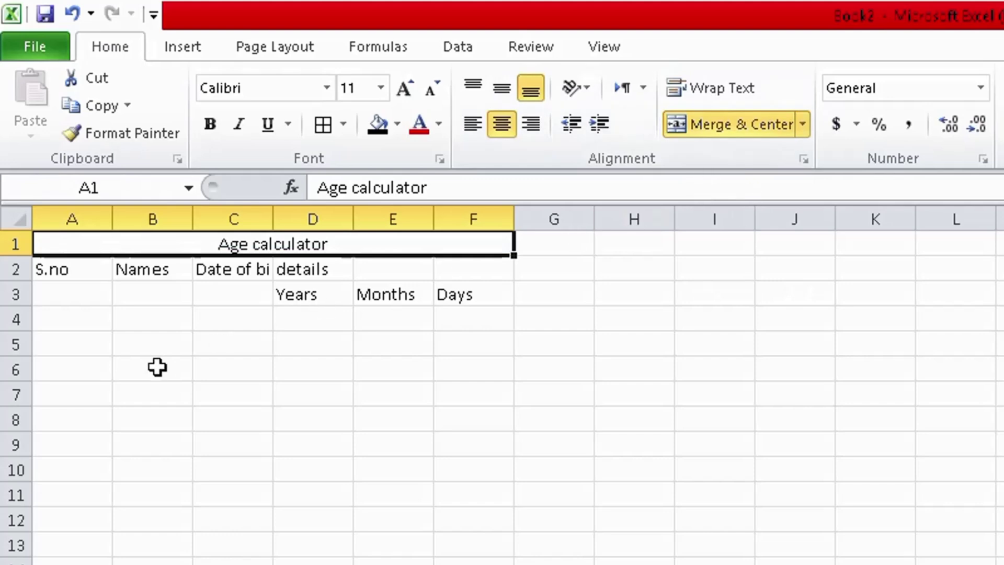
{"action": "left_click", "coordinate": [714, 559]}
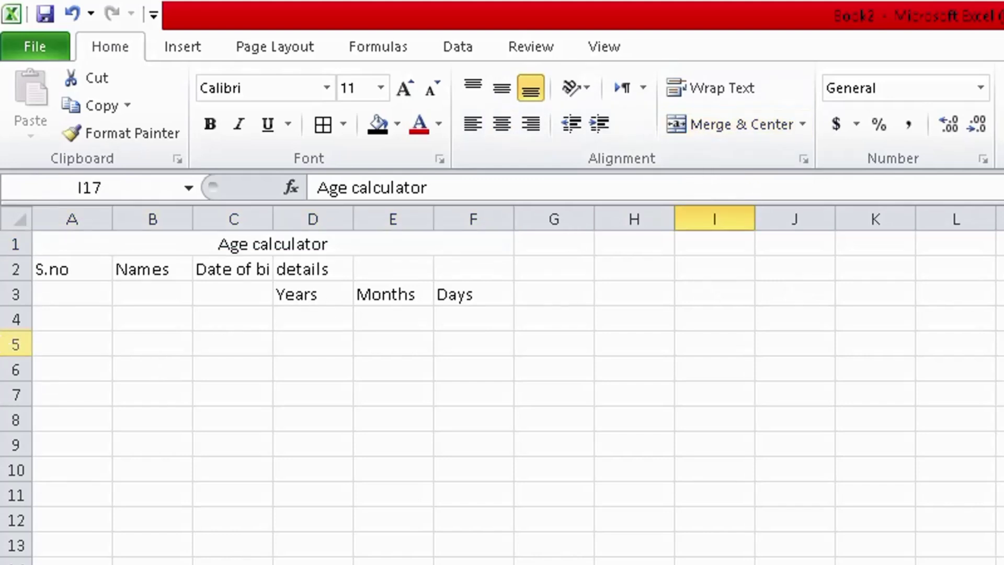
{"action": "left_click", "coordinate": [15, 220]}
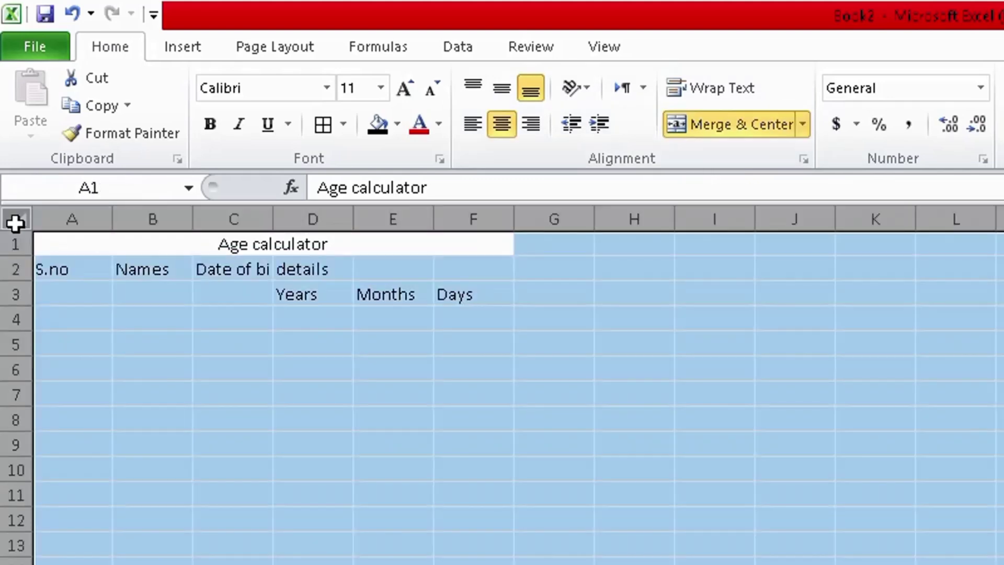
{"action": "double_click", "coordinate": [187, 224]}
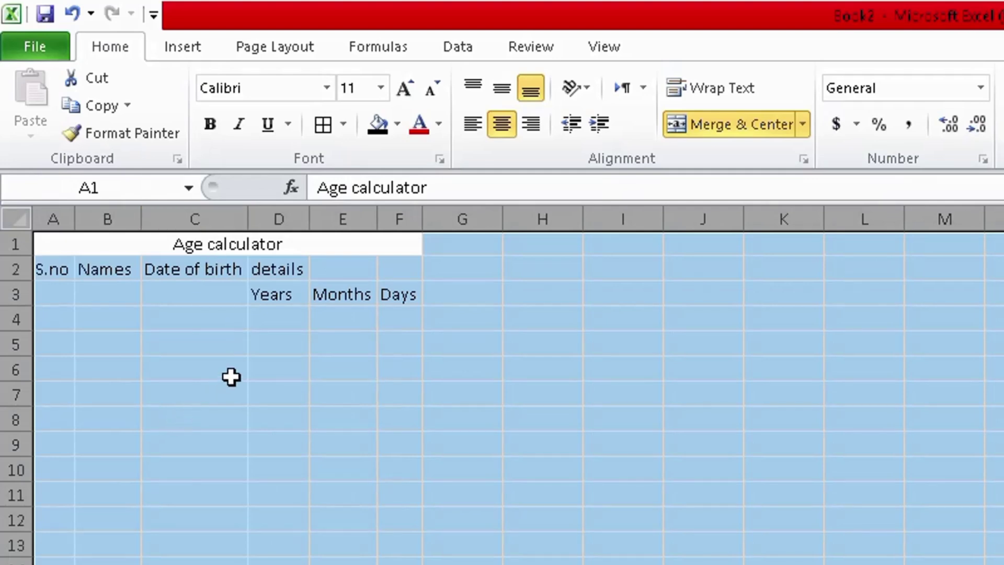
Make all text in the table range A1:F9 bold.
{"action": "left_click", "coordinate": [243, 343]}
{"action": "left_click_drag", "start_coordinate": [36, 240], "coordinate": [388, 504]}
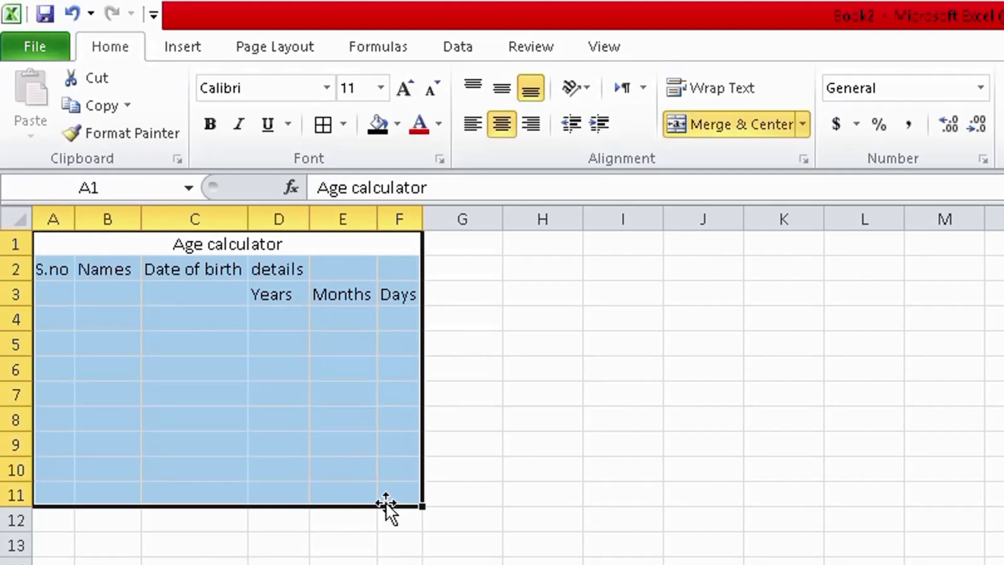
{"action": "key", "text": "shift+Up"}
{"action": "key", "text": "shift+Up"}
{"action": "key", "text": "ctrl+b"}
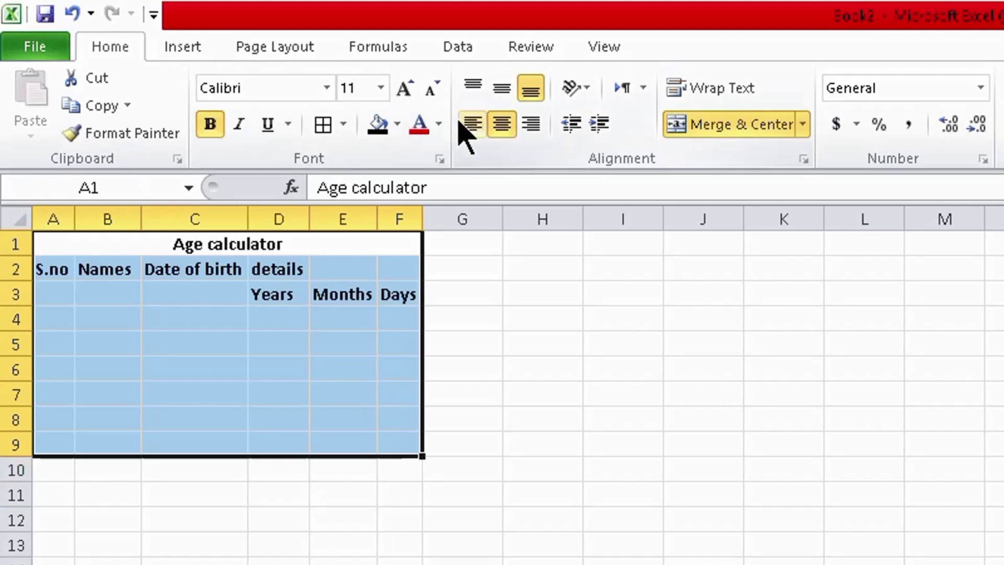
Increase the table's font size to 28.
{"action": "left_click", "coordinate": [404, 88]}
{"action": "left_click", "coordinate": [404, 88]}
{"action": "left_click", "coordinate": [405, 88]}
{"action": "left_click", "coordinate": [404, 88]}
{"action": "left_click", "coordinate": [405, 88]}
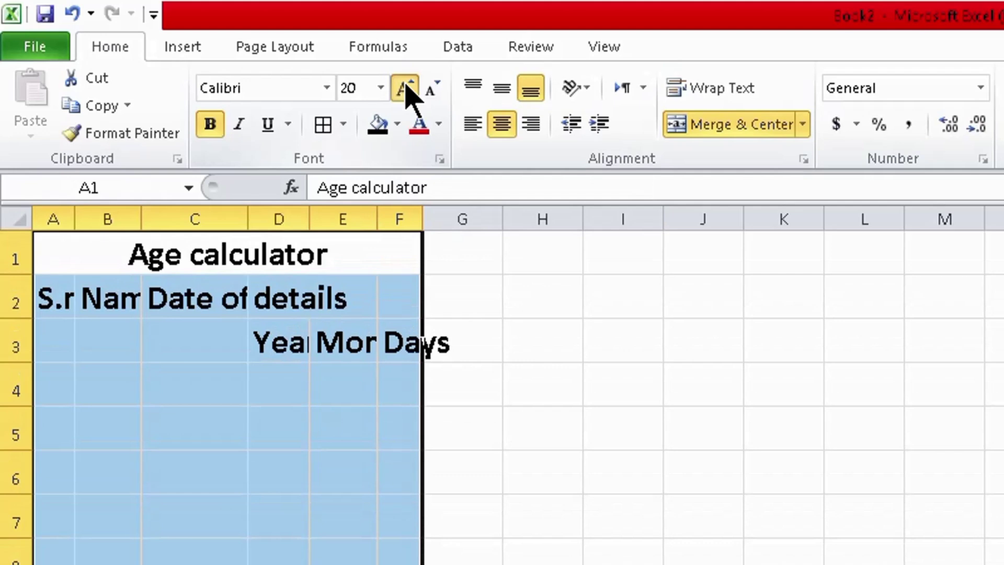
{"action": "left_click", "coordinate": [405, 87]}
{"action": "left_click", "coordinate": [405, 88]}
{"action": "left_click", "coordinate": [405, 88]}
{"action": "left_click", "coordinate": [404, 88]}
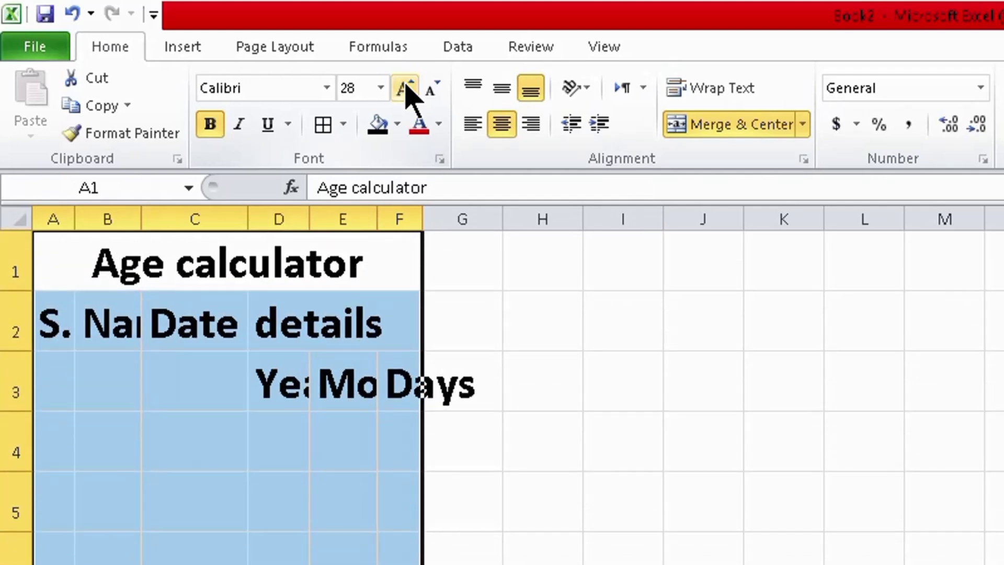
Autofit all column widths so the enlarged headings fit fully.
{"action": "left_click", "coordinate": [16, 216]}
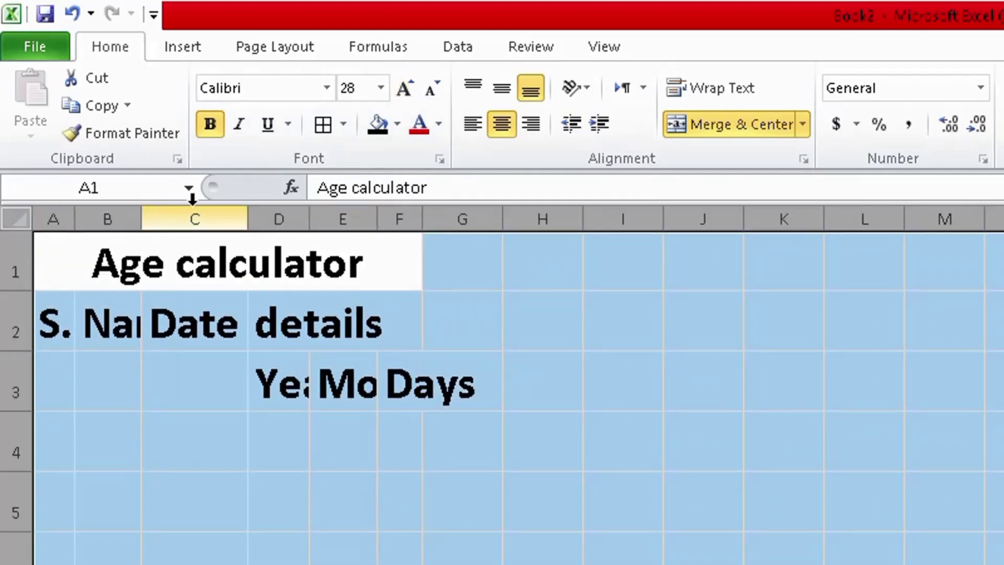
{"action": "double_click", "coordinate": [255, 220]}
{"action": "left_click", "coordinate": [390, 514]}
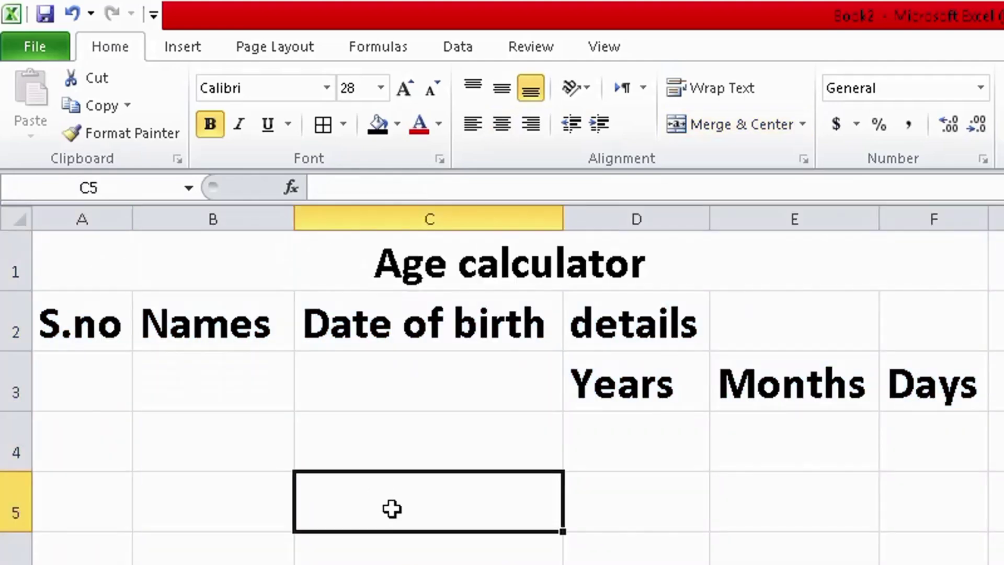
{"action": "key", "text": "Down"}
{"action": "key", "text": "Down"}
{"action": "key", "text": "Down"}
{"action": "key", "text": "Right"}
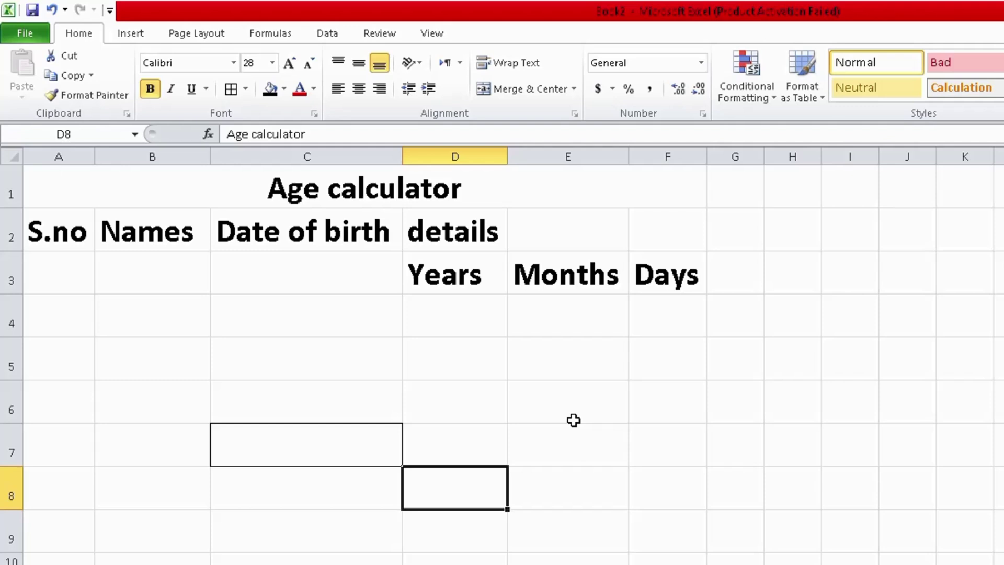
Apply All Borders to every cell in the range A1:F6.
{"action": "left_click_drag", "start_coordinate": [42, 190], "coordinate": [254, 384]}
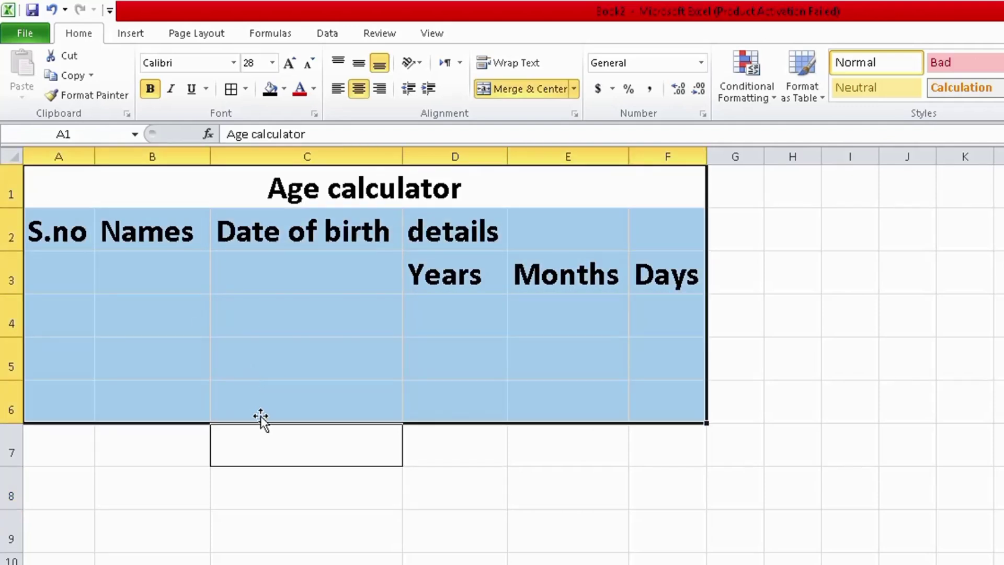
{"action": "left_click", "coordinate": [245, 89]}
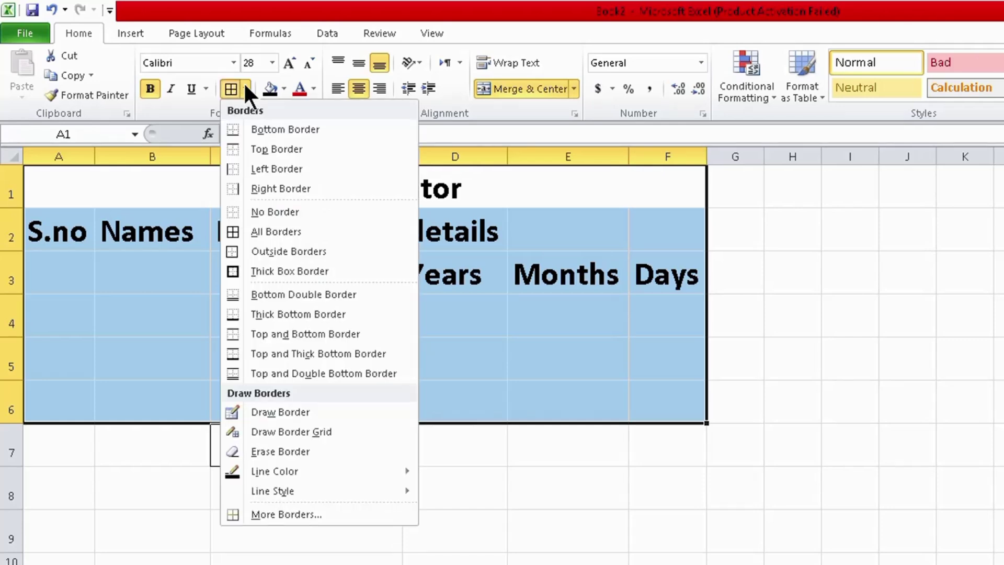
{"action": "left_click", "coordinate": [260, 232]}
{"action": "left_click", "coordinate": [240, 322]}
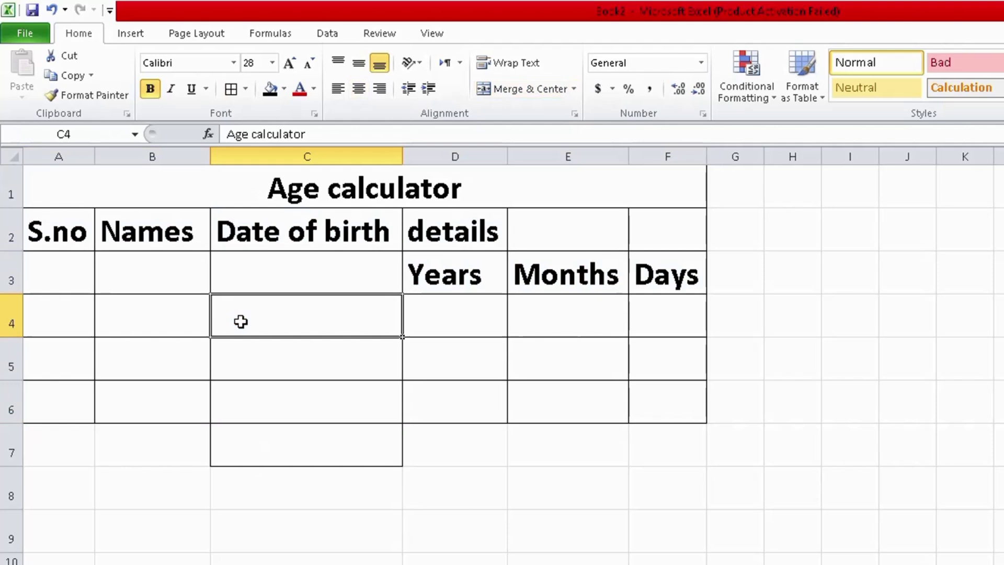
{"action": "left_click_drag", "start_coordinate": [38, 189], "coordinate": [224, 393]}
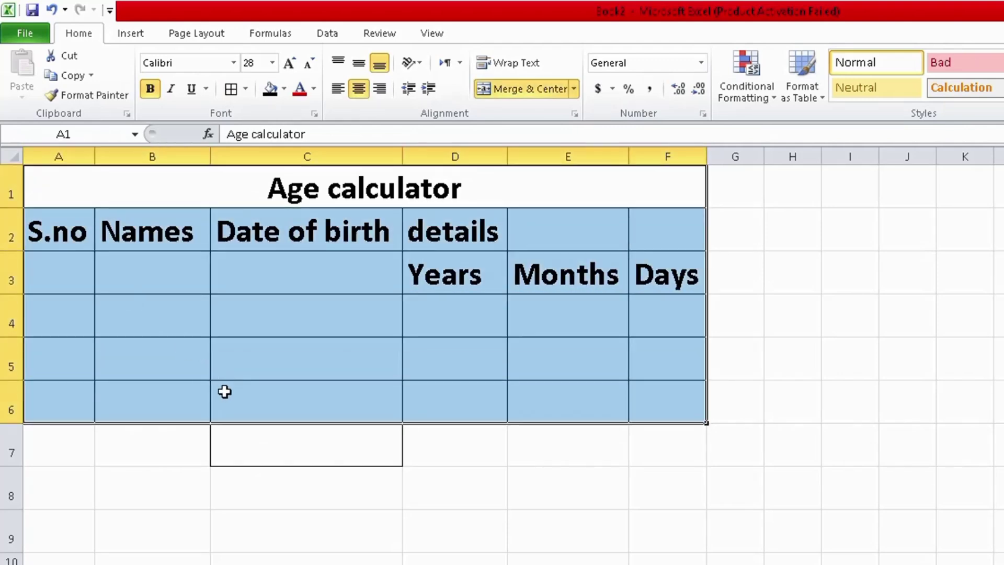
Draw a thick outer frame around A1:F6 with the thickest solid line style.
{"action": "left_click", "coordinate": [245, 89]}
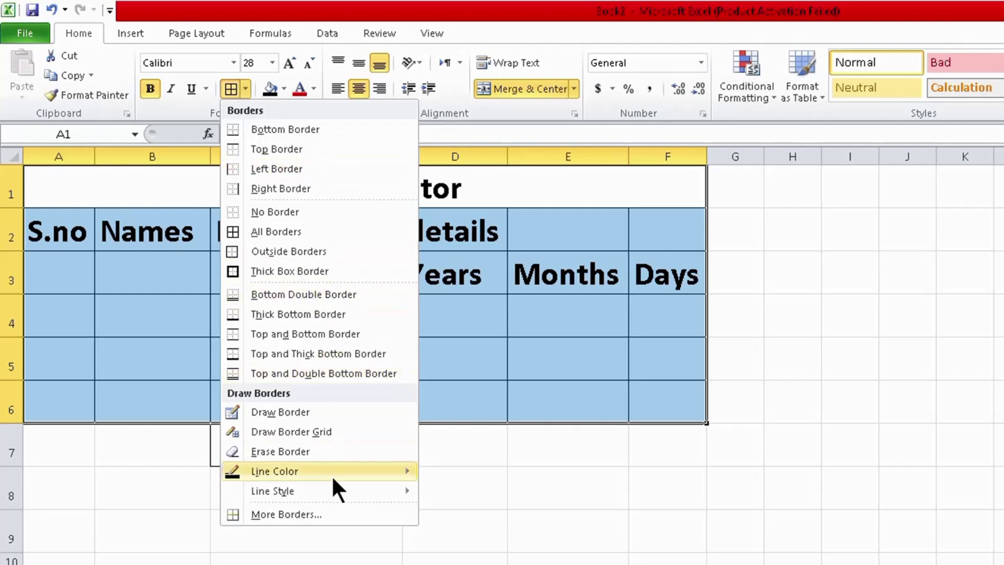
{"action": "mouse_move", "coordinate": [291, 488]}
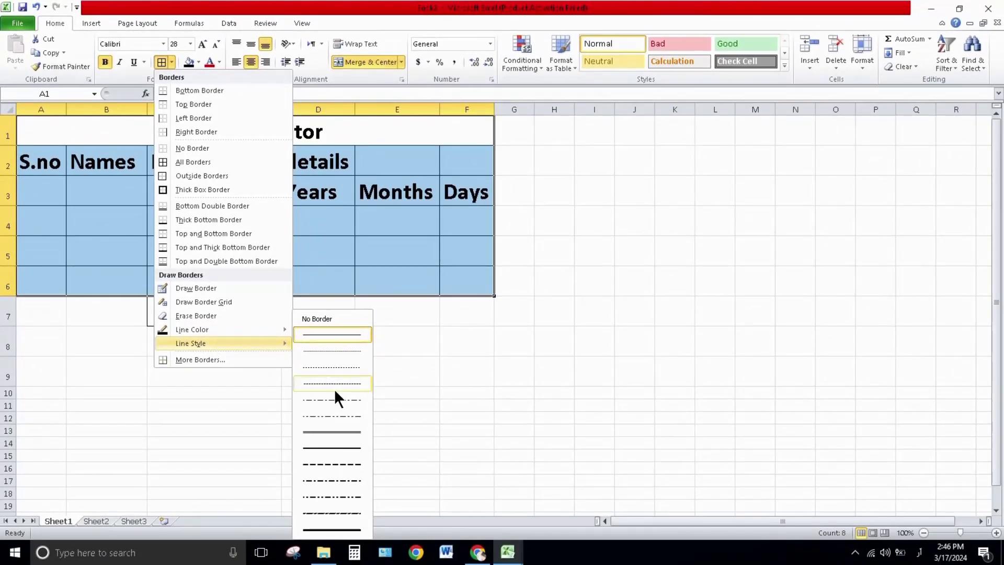
{"action": "left_click", "coordinate": [335, 530]}
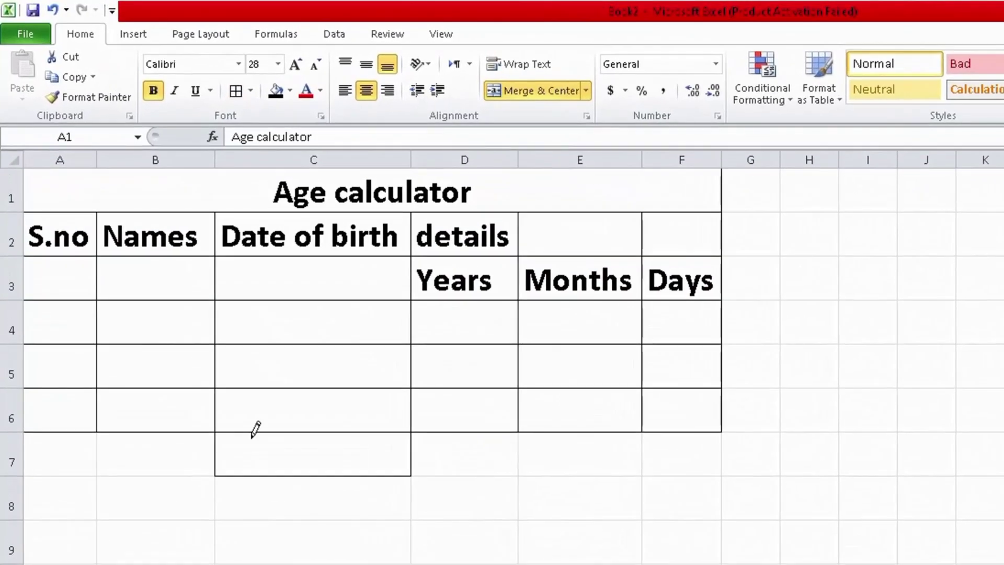
{"action": "mouse_move", "coordinate": [33, 175]}
{"action": "left_mouse_down"}
{"action": "mouse_move", "coordinate": [339, 389]}
{"action": "mouse_move", "coordinate": [515, 433]}
{"action": "mouse_move", "coordinate": [663, 421]}
{"action": "left_mouse_up"}
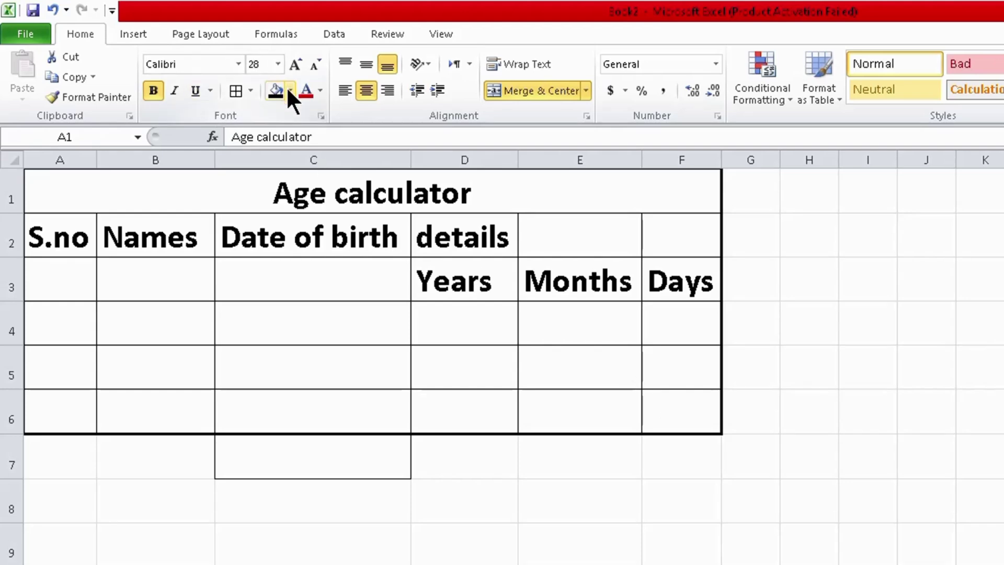
Apply thick All Borders to every cell in A1:F6.
{"action": "left_click", "coordinate": [252, 89]}
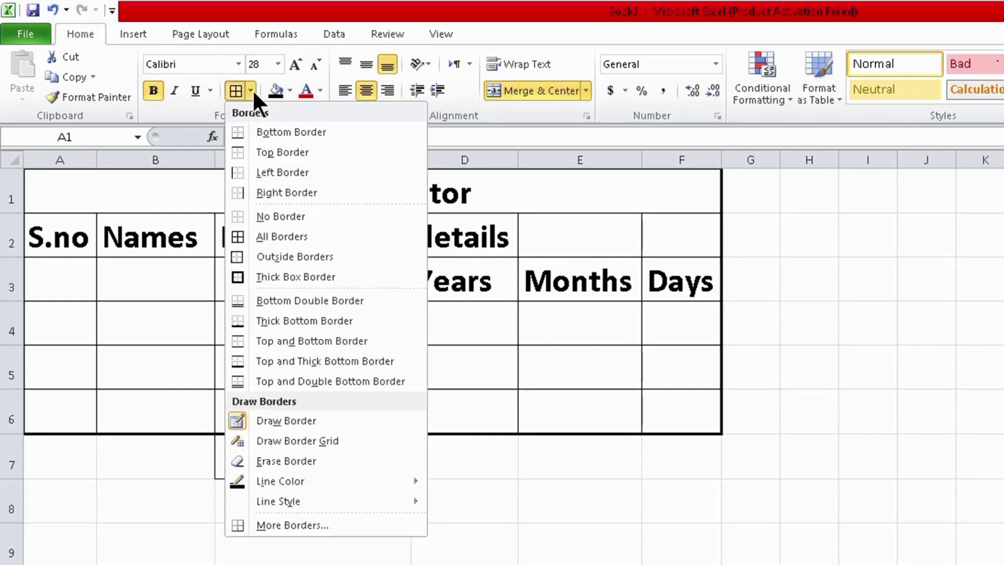
{"action": "left_click", "coordinate": [272, 235]}
{"action": "left_click", "coordinate": [356, 546]}
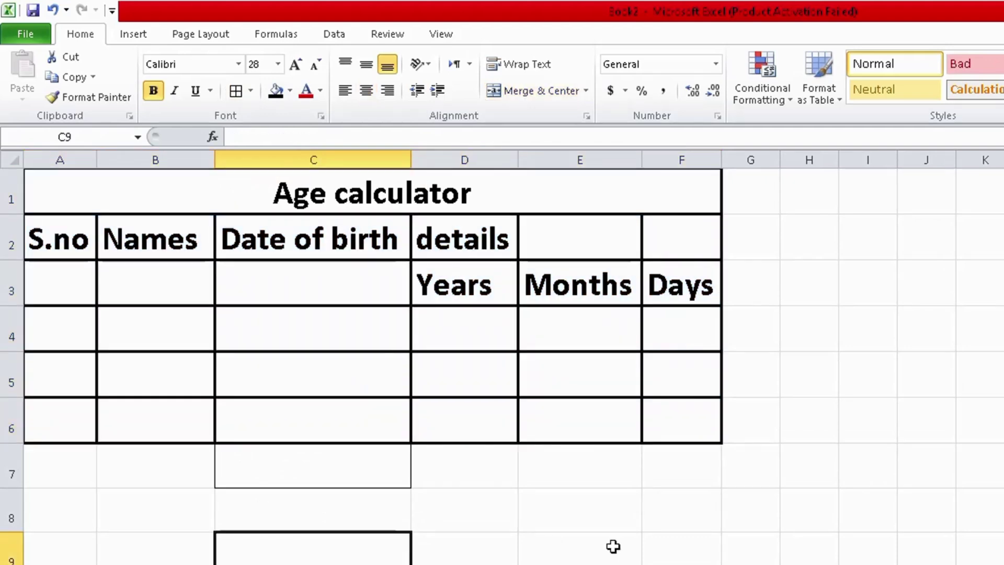
{"action": "left_click", "coordinate": [310, 193]}
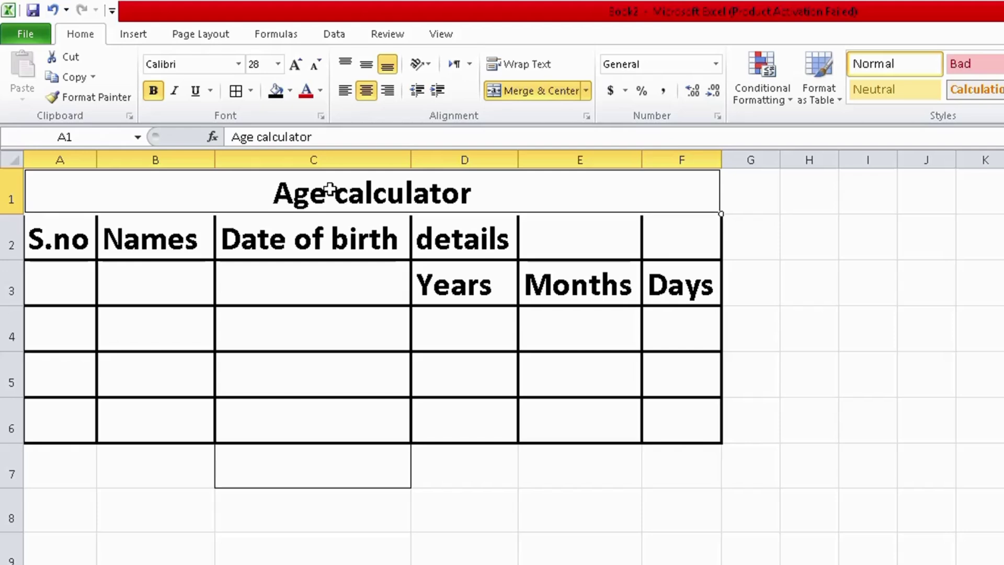
Give the merged Age calculator title cell a yellow fill.
{"action": "left_click", "coordinate": [289, 91]}
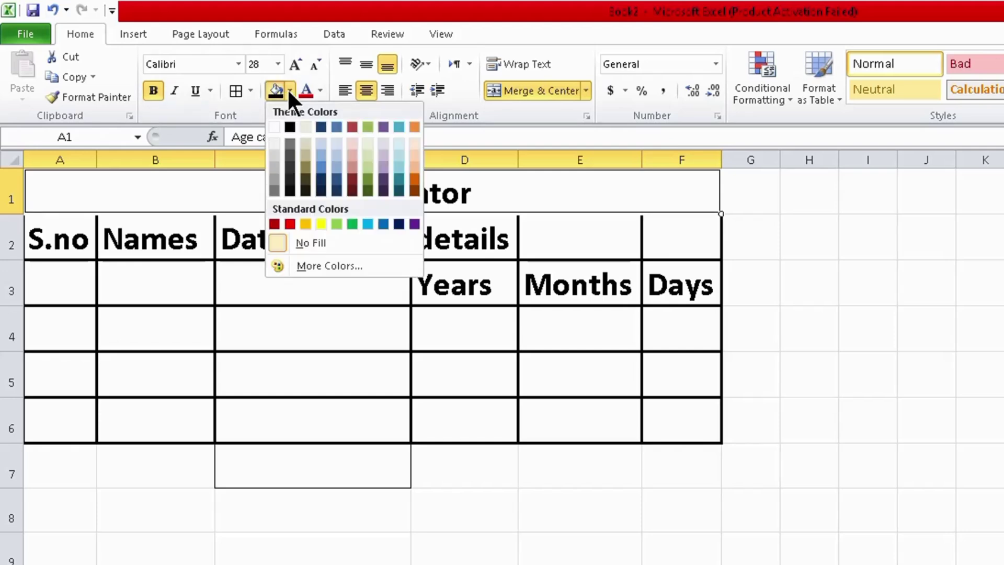
{"action": "left_click", "coordinate": [321, 224]}
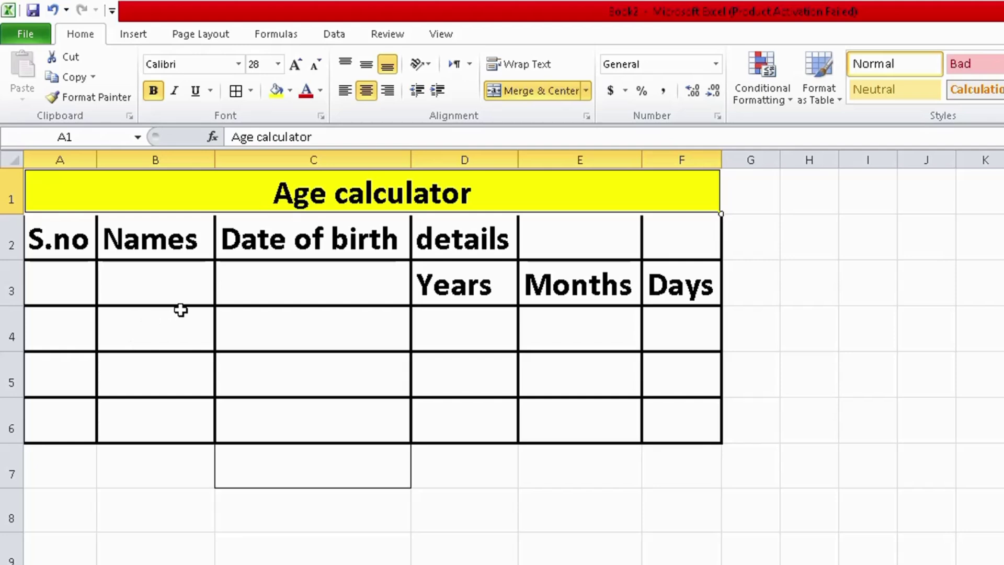
Merge and centre 'details' across D2:F2 above Years, Months and Days.
{"action": "left_click", "coordinate": [39, 239]}
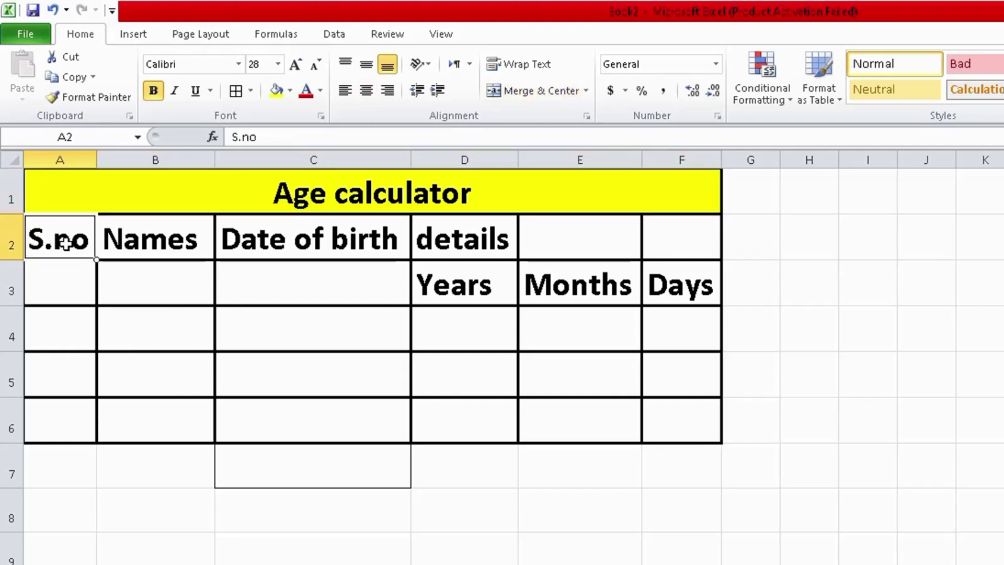
{"action": "left_click_drag", "start_coordinate": [63, 237], "coordinate": [644, 245]}
{"action": "left_click", "coordinate": [455, 329]}
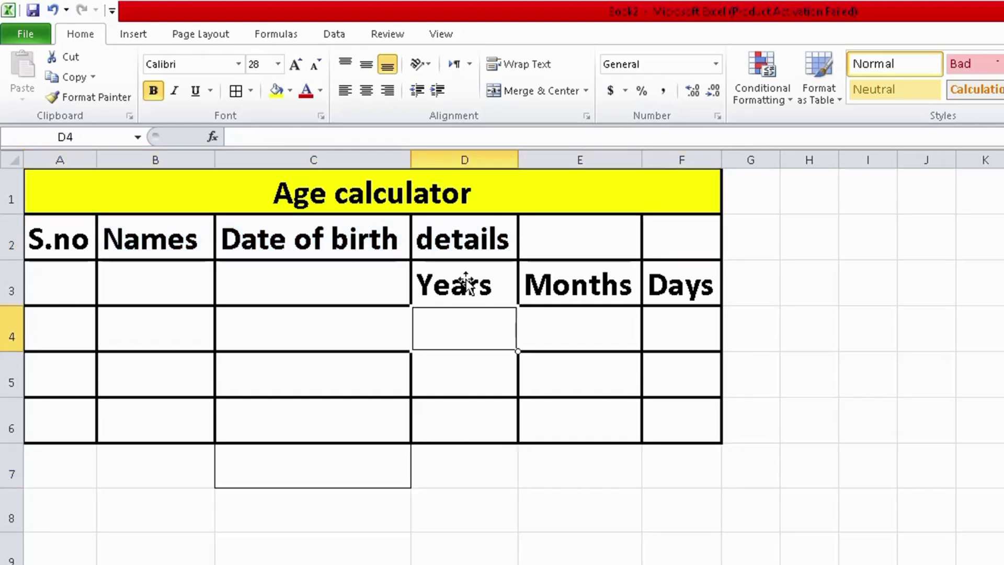
{"action": "left_click", "coordinate": [460, 238]}
{"action": "left_click_drag", "start_coordinate": [460, 238], "coordinate": [657, 238]}
{"action": "left_click", "coordinate": [539, 90]}
{"action": "left_click", "coordinate": [282, 369]}
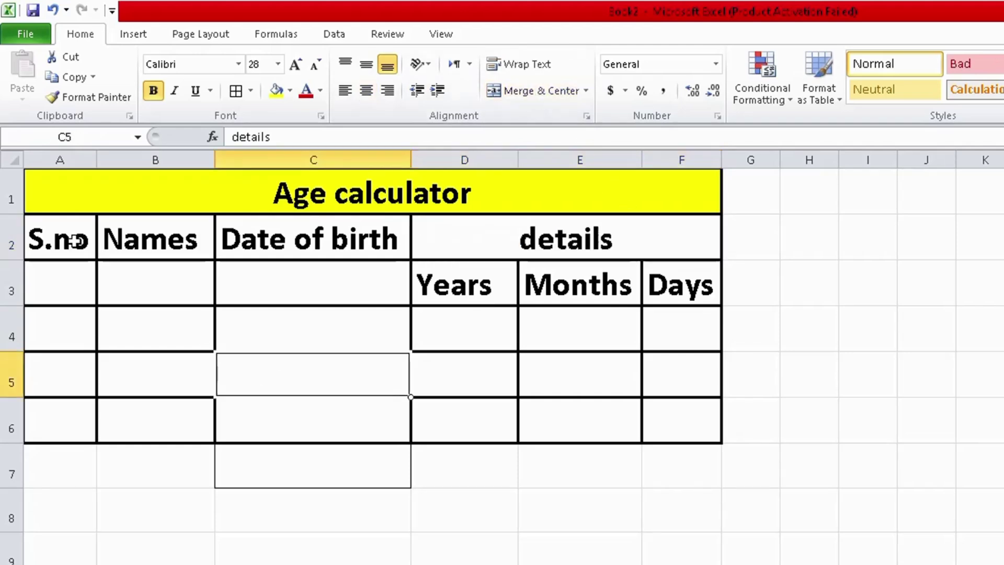
{"action": "left_click", "coordinate": [52, 246]}
{"action": "left_click_drag", "start_coordinate": [52, 246], "coordinate": [601, 238]}
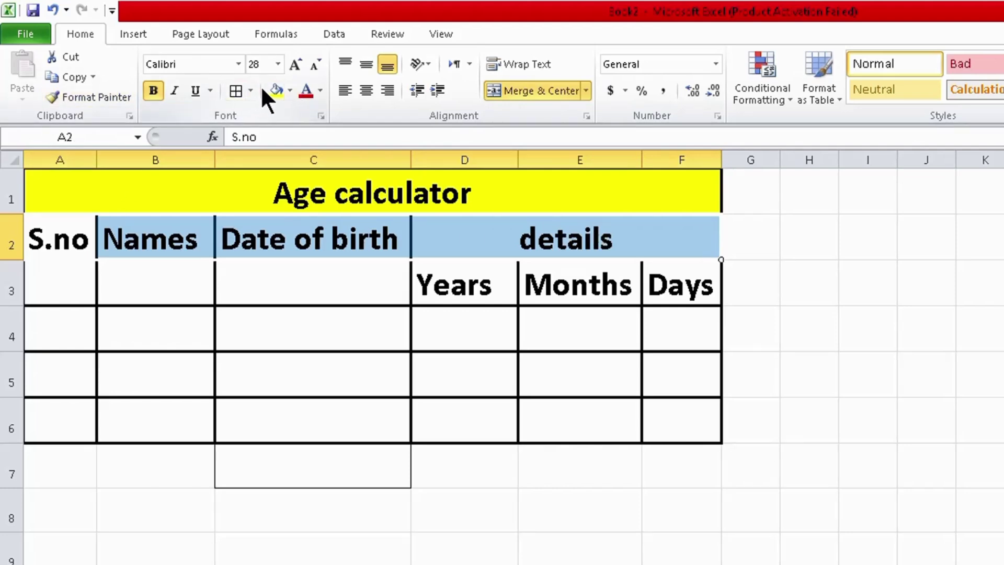
Fill the header row A2:F2 with light blue.
{"action": "left_click", "coordinate": [291, 89]}
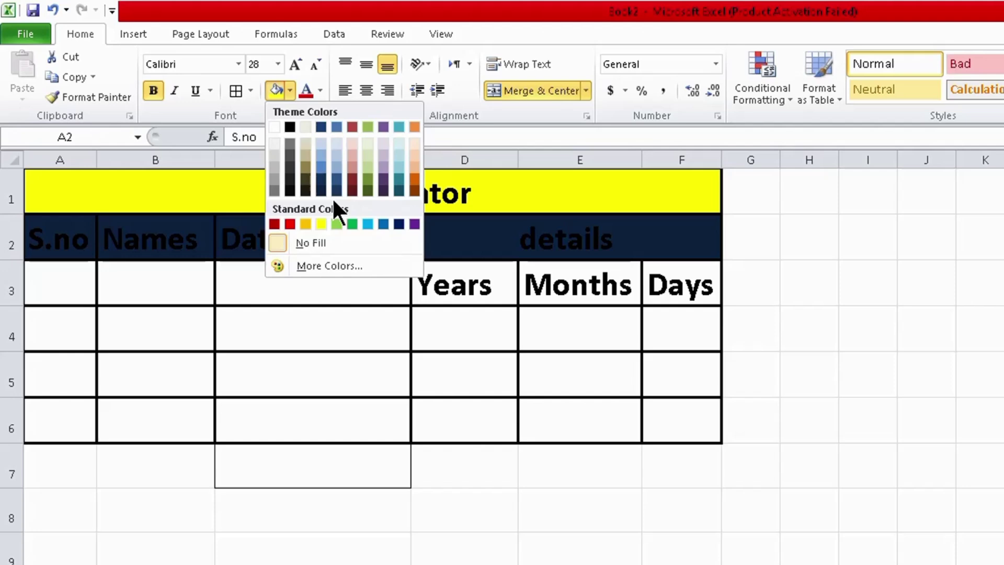
{"action": "left_click", "coordinate": [367, 224]}
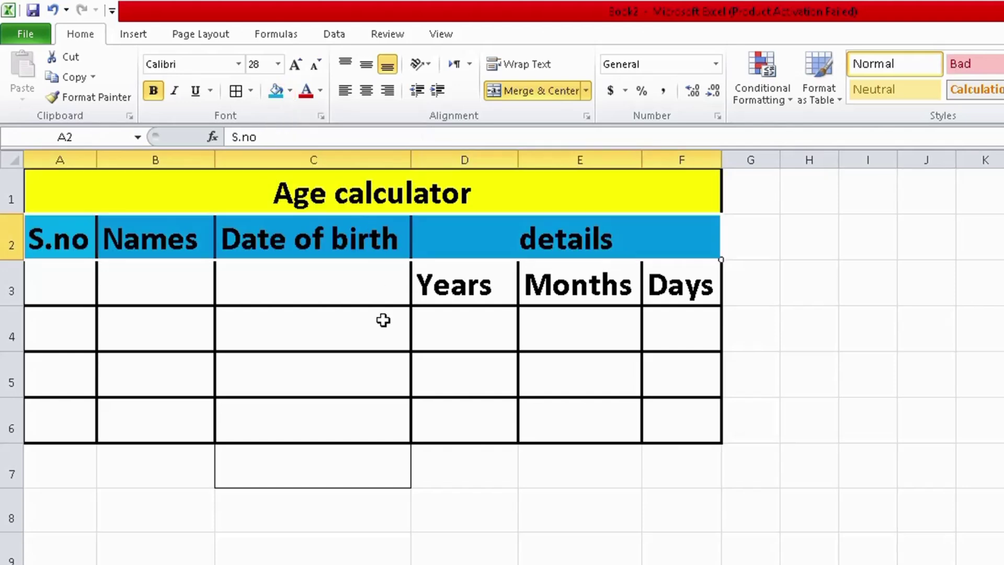
{"action": "left_click", "coordinate": [383, 320]}
Fill the Years, Months and Days cells D3:F3 red.
{"action": "left_click_drag", "start_coordinate": [447, 285], "coordinate": [626, 287]}
{"action": "left_click_drag", "start_coordinate": [657, 286], "coordinate": [657, 286]}
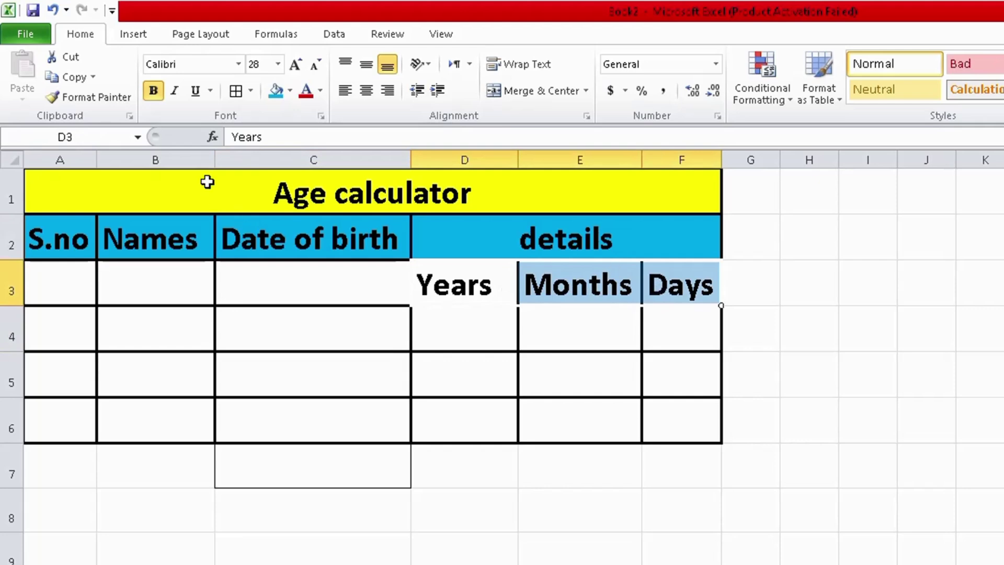
{"action": "left_click", "coordinate": [289, 90]}
{"action": "left_click", "coordinate": [292, 222]}
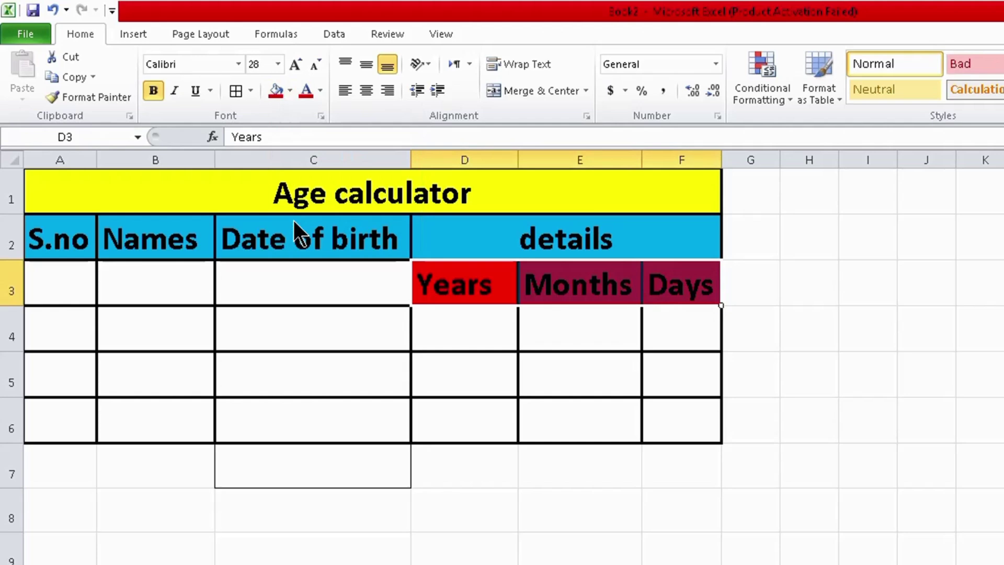
{"action": "left_click", "coordinate": [260, 341]}
Merge and center cells A3 to C3, then reselect them.
{"action": "left_click_drag", "start_coordinate": [41, 287], "coordinate": [280, 289]}
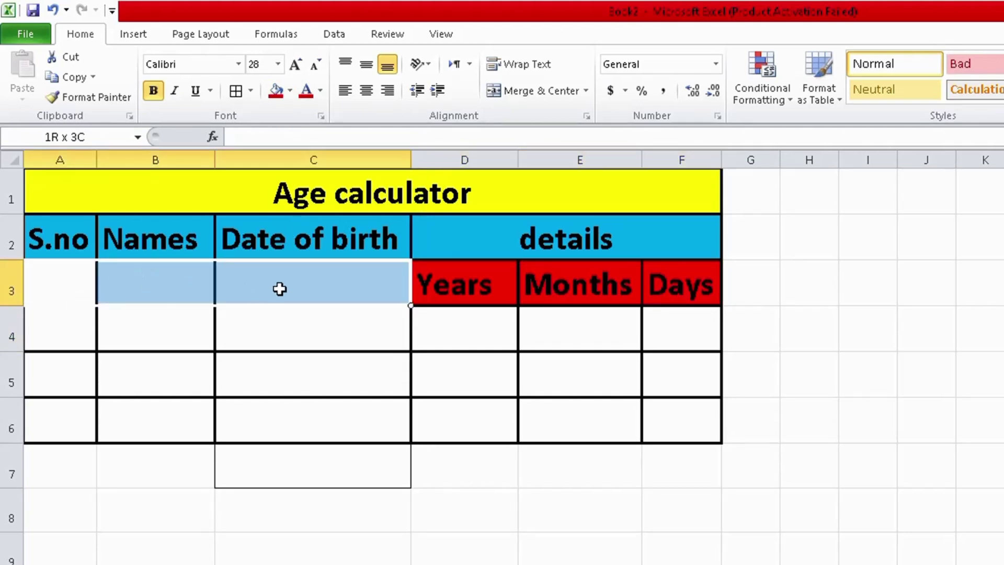
{"action": "left_click", "coordinate": [513, 90]}
{"action": "left_click", "coordinate": [142, 337]}
{"action": "left_click_drag", "start_coordinate": [71, 290], "coordinate": [330, 286]}
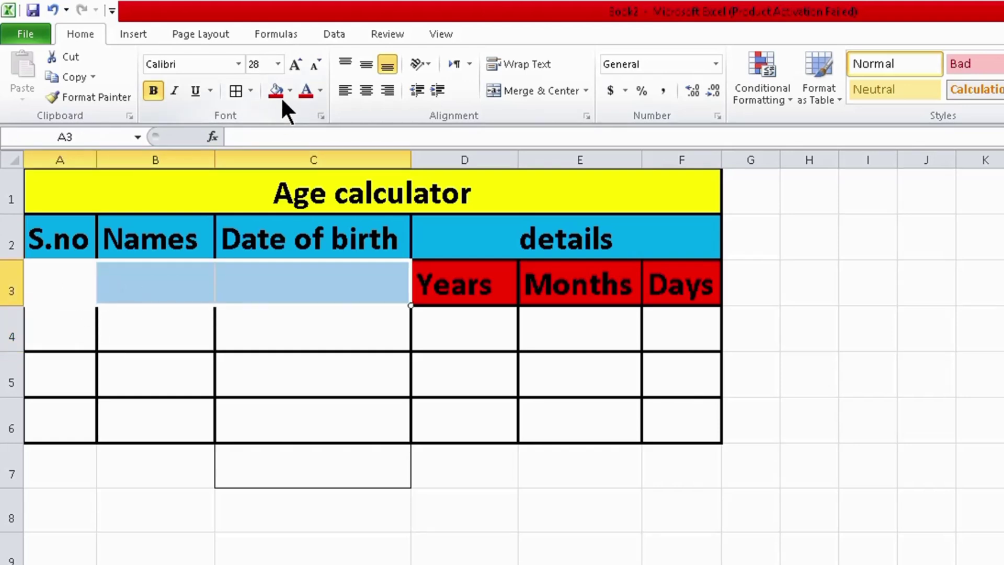
{"action": "left_click", "coordinate": [290, 90]}
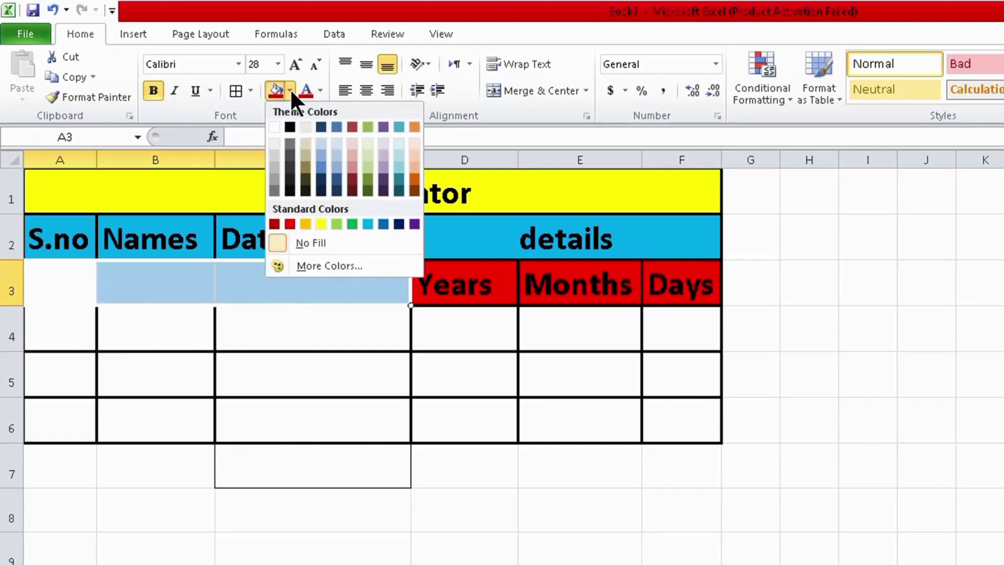